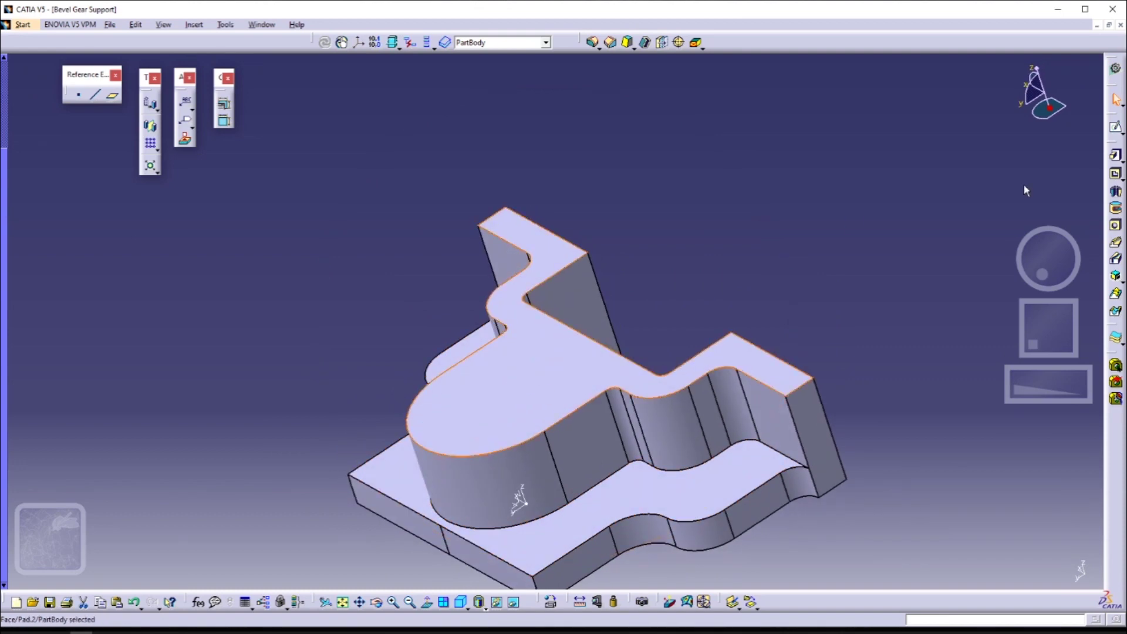
Start a sketch on the top face of the raised wall and draw a circle centred on the origin
click(1114, 128)
middle_drag(870, 237, 950, 320)
click(1022, 42)
click(575, 288)
click(675, 239)
Make the circle coincident with the rounded end edge of the raised body
ctrl+click(647, 247)
click(1115, 144)
click(1047, 456)
click(1028, 572)
Close the sketch and pad the circle upward so the round boss stands 38 mm above the base plate
click(1116, 94)
click(1115, 157)
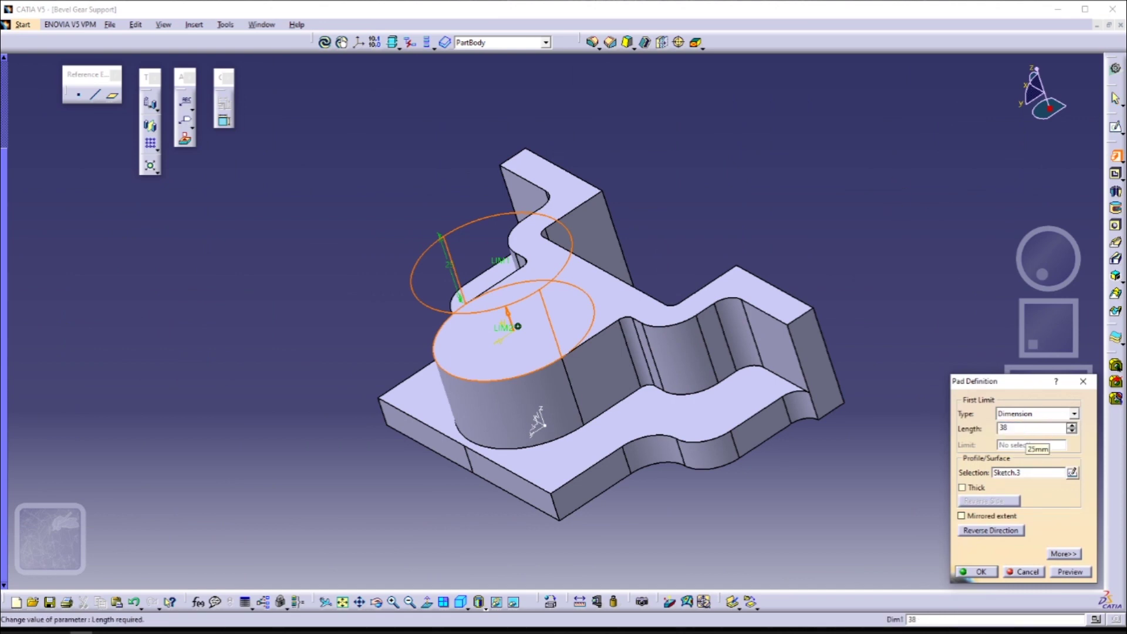
key(Return)
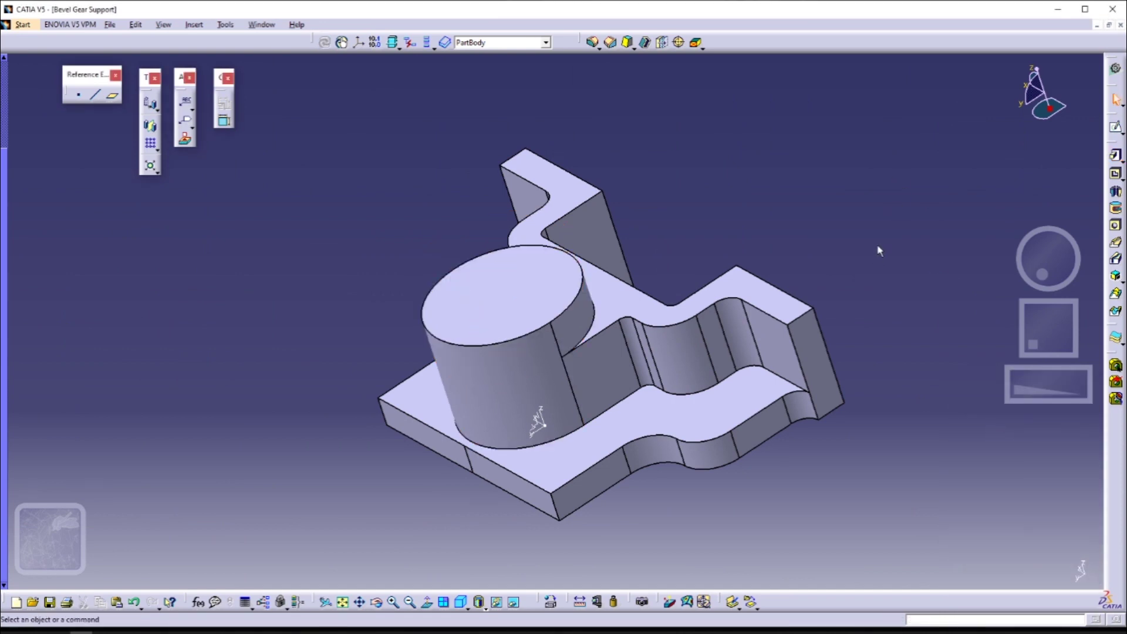
Start a sketch on the upright flange's front face and draw a circle of about 5.7 mm radius on the right-hand flange
middle_drag(586, 305, 734, 299)
click(734, 299)
click(1115, 127)
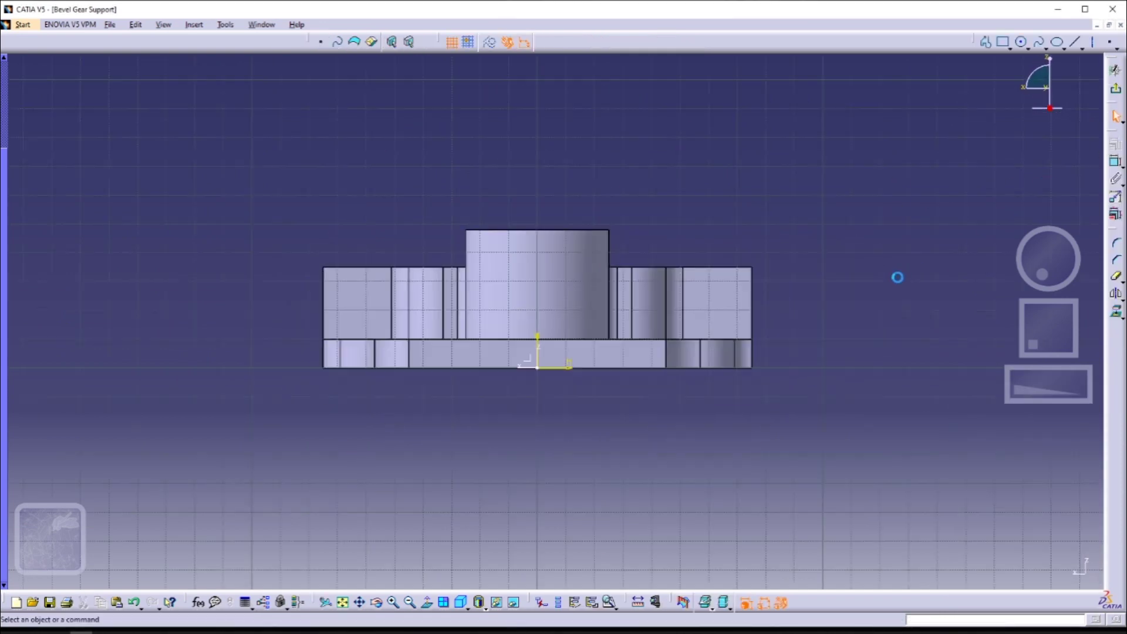
ctrl+middle_drag(696, 451, 696, 365)
middle_drag(696, 365, 442, 494)
click(1019, 42)
click(625, 397)
click(660, 397)
Dimension the flange circle as a diameter and set it to 10 mm
click(1114, 162)
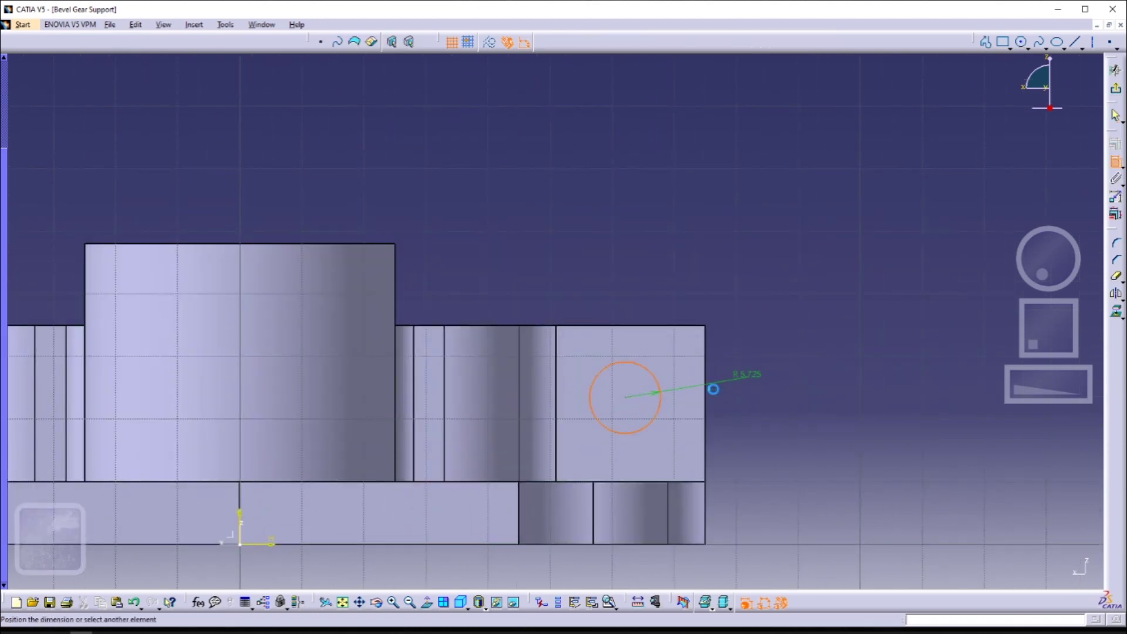
click(726, 388)
double_click(729, 394)
click(984, 540)
click(951, 560)
text(10)
key(Return)
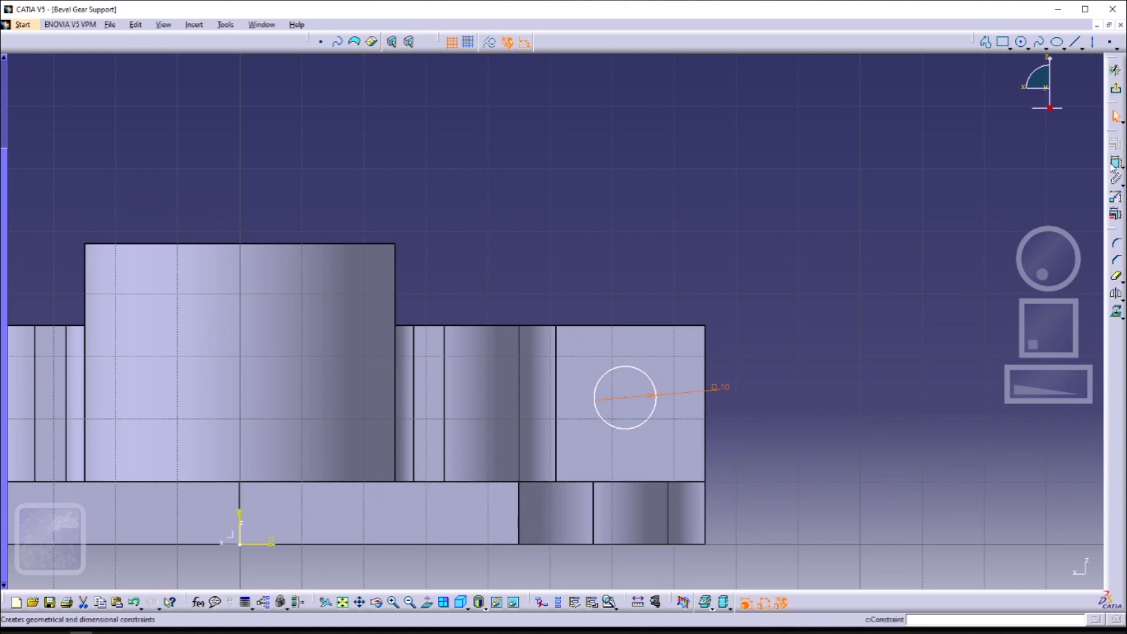
Position the circle's centre 12 mm from the flange's outer side edge and 12 mm from its top edge
click(703, 382)
click(675, 304)
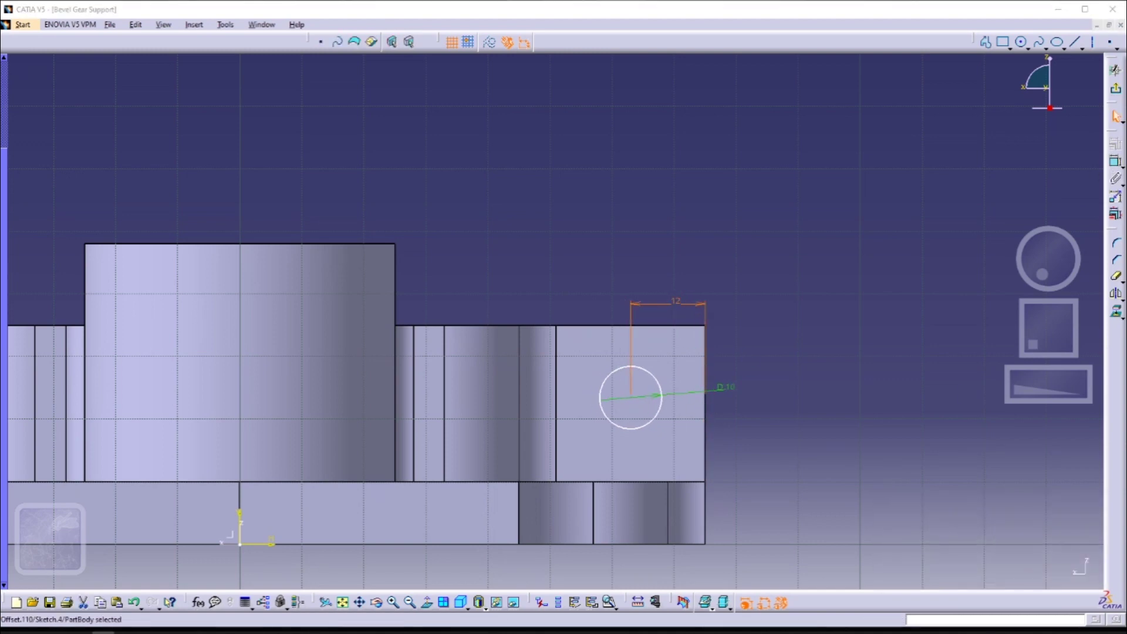
click(1114, 161)
click(661, 392)
middle_drag(656, 399, 649, 418)
click(657, 334)
double_click(756, 404)
text(12)
key(Return)
Mirror the hole circle about the vertical axis onto the opposite flange
ctrl+middle_drag(781, 411, 850, 499)
click(1114, 293)
click(613, 366)
click(847, 370)
click(616, 371)
click(1114, 294)
click(356, 417)
Close the sketch and pocket both circles through the upright flanges
click(1114, 88)
click(1114, 174)
middle_drag(751, 317, 552, 414)
click(1056, 413)
click(1021, 446)
click(981, 572)
Start a sketch on the round boss's top face and draw an origin-centred circle about 32.6 mm in diameter
mouse_move(446, 399)
middle_down()
mouse_move(559, 348)
mouse_move(500, 279)
middle_up()
click(328, 296)
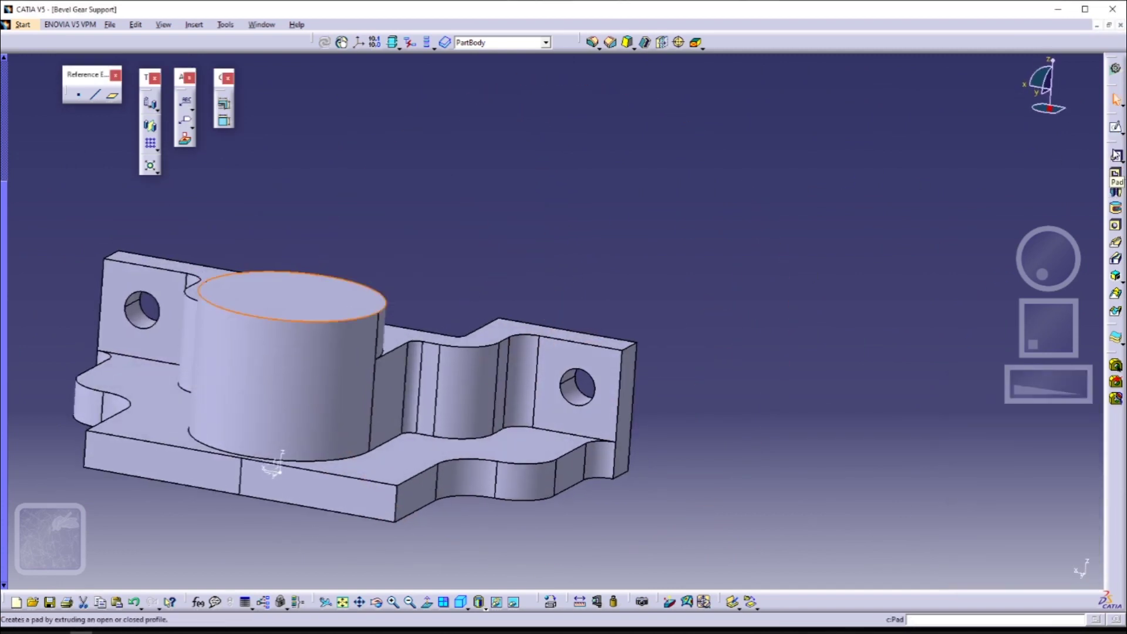
click(1114, 126)
middle_drag(1058, 161, 915, 225)
click(1021, 42)
click(692, 299)
click(753, 331)
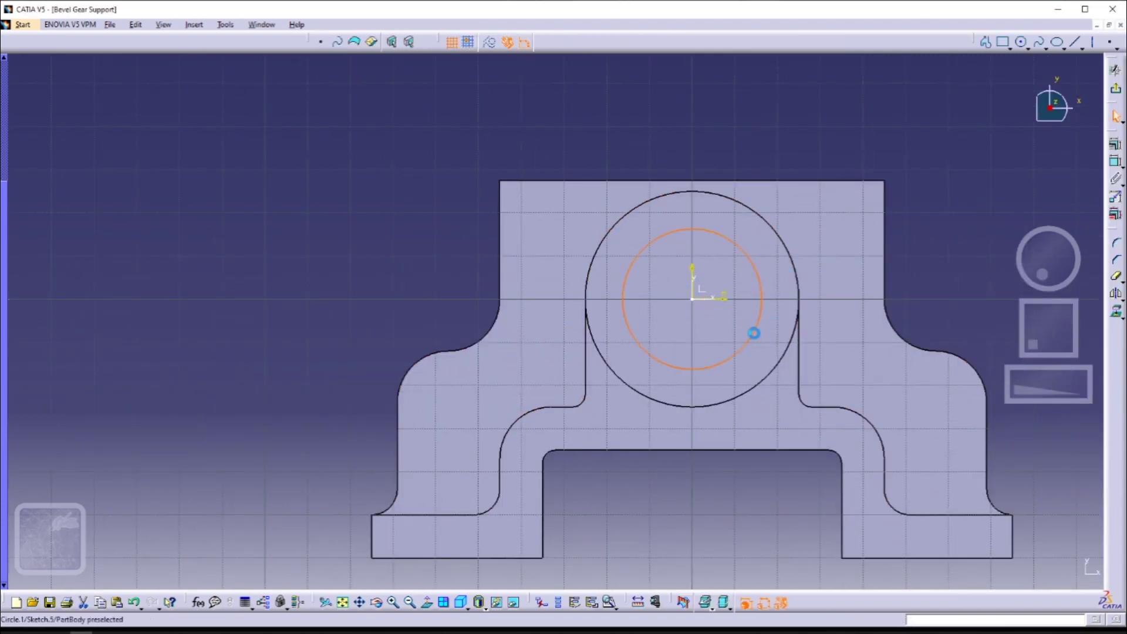
Dimension the diameter of the circle on the boss's top face
click(1114, 160)
click(922, 219)
double_click(924, 221)
text(32.595mm)
key(Return)
Close the sketch and cut a pocket from the circle into the round boss
click(1114, 88)
click(1115, 173)
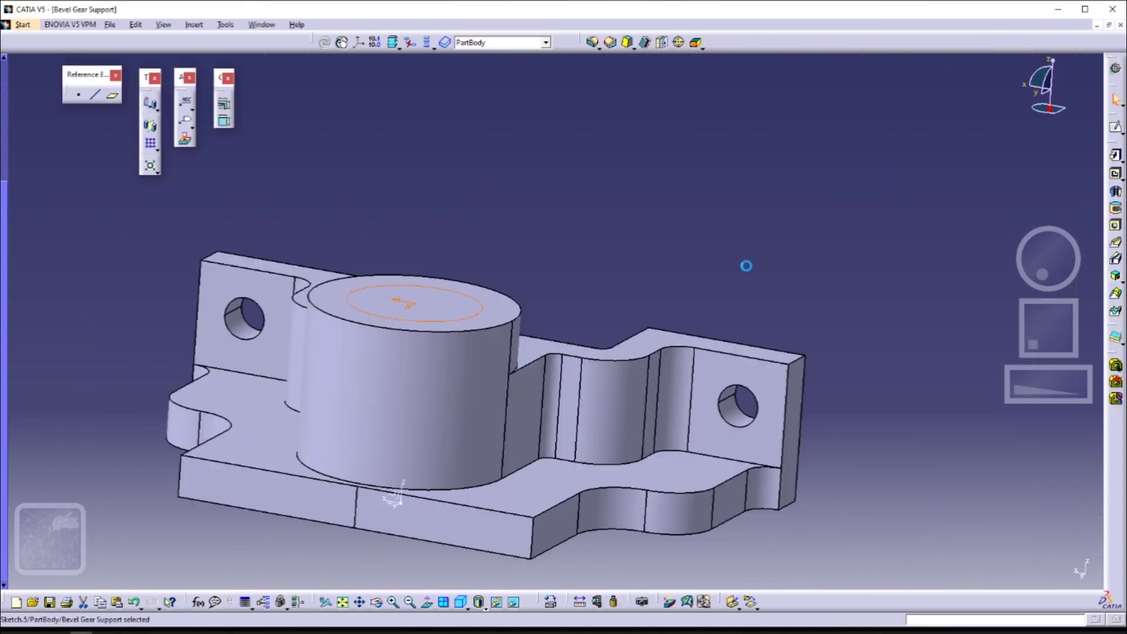
middle_drag(775, 238, 804, 209)
click(980, 571)
Start a sketch on the part's side face, with room below the base plate
middle_drag(774, 258, 714, 105)
click(809, 236)
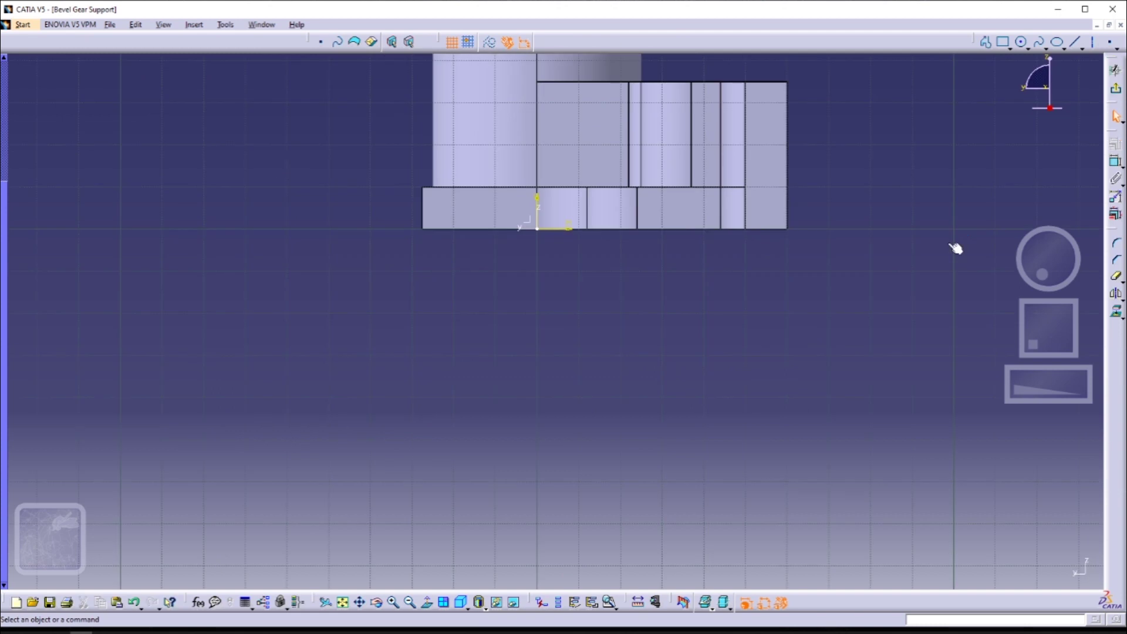
middle_drag(956, 246, 966, 291)
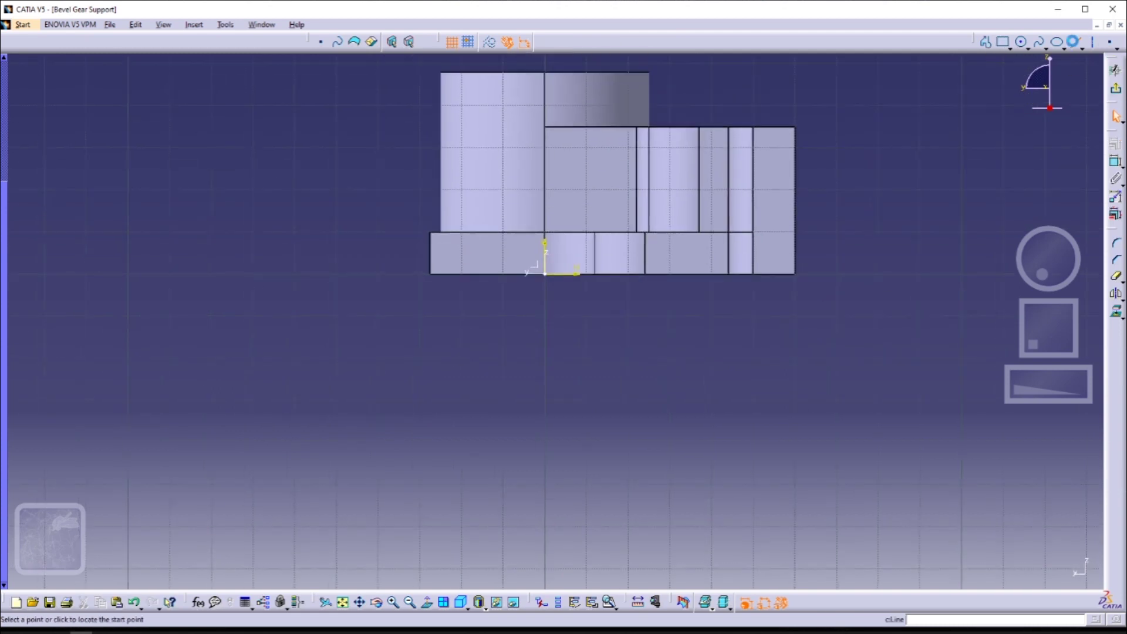
click(1075, 42)
click(418, 272)
click(857, 274)
click(1075, 41)
click(857, 273)
click(749, 427)
key(ctrl+z)
key(ctrl+z)
Draw a closed triangle below the part, with its horizontal side along the base plate's underside and its apex pointing down
click(985, 41)
click(411, 273)
click(880, 274)
click(599, 567)
click(411, 274)
Draw a circle centred on the triangle's apex and set its centre 66 mm below the horizontal line
click(1020, 41)
click(565, 464)
click(615, 464)
click(1115, 161)
click(567, 475)
click(610, 172)
click(819, 288)
Dimension the apex circle and set its diameter to 38 mm
click(1113, 165)
click(608, 474)
click(654, 507)
double_click(656, 507)
text(38)
key(Return)
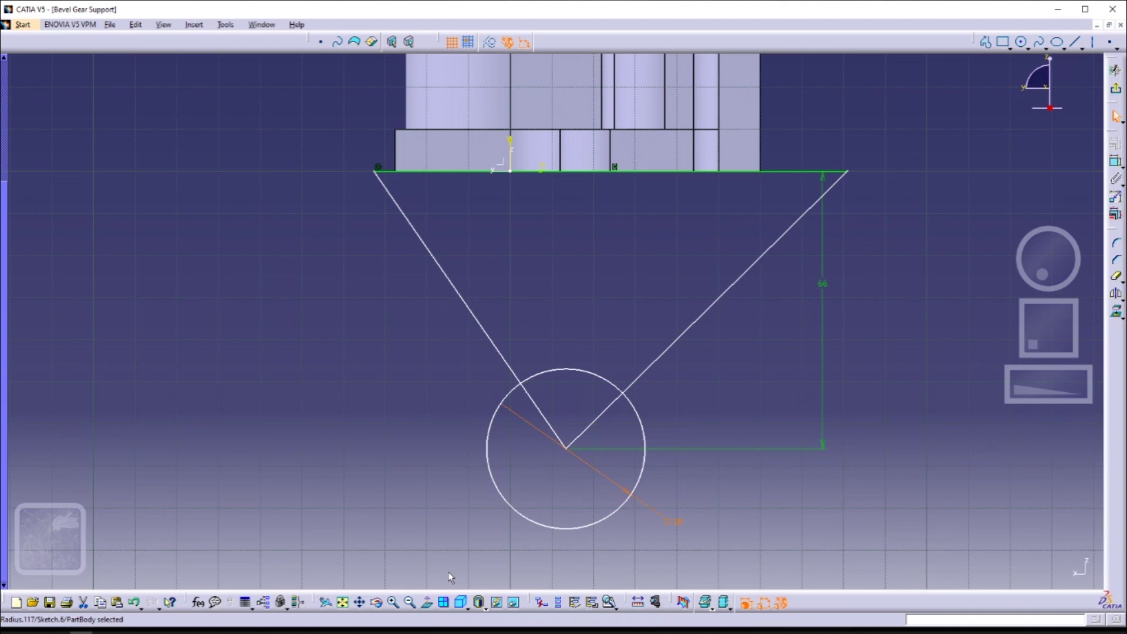
Trim the two slanted lines inside the circle and the arc segment between them
double_click(1114, 280)
click(585, 429)
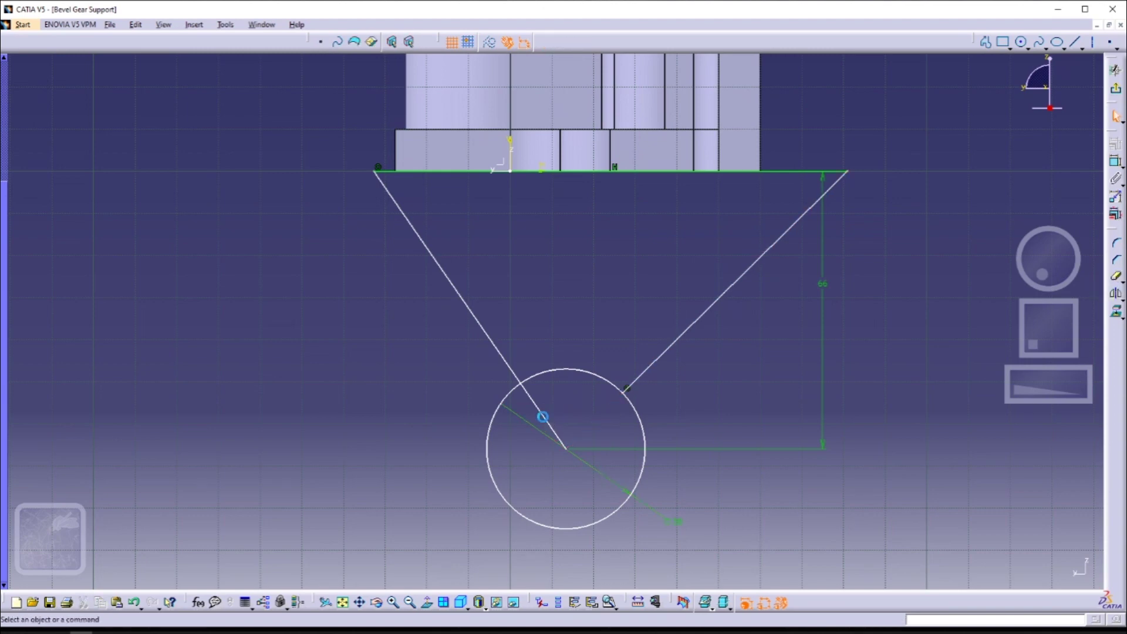
click(544, 417)
click(604, 379)
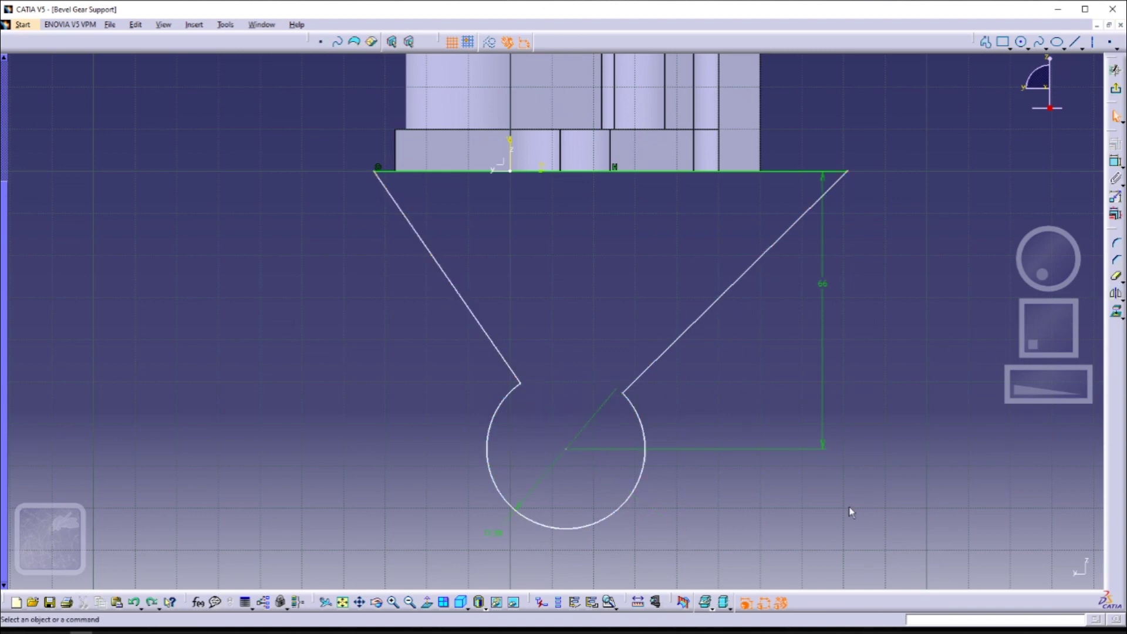
Place the arc's centre on the sketch's vertical axis
mouse_move(593, 315)
middle_down()
mouse_move(578, 185)
mouse_move(541, 241)
middle_up()
click(427, 602)
mouse_move(497, 393)
middle_down()
mouse_move(551, 315)
mouse_move(535, 342)
middle_up()
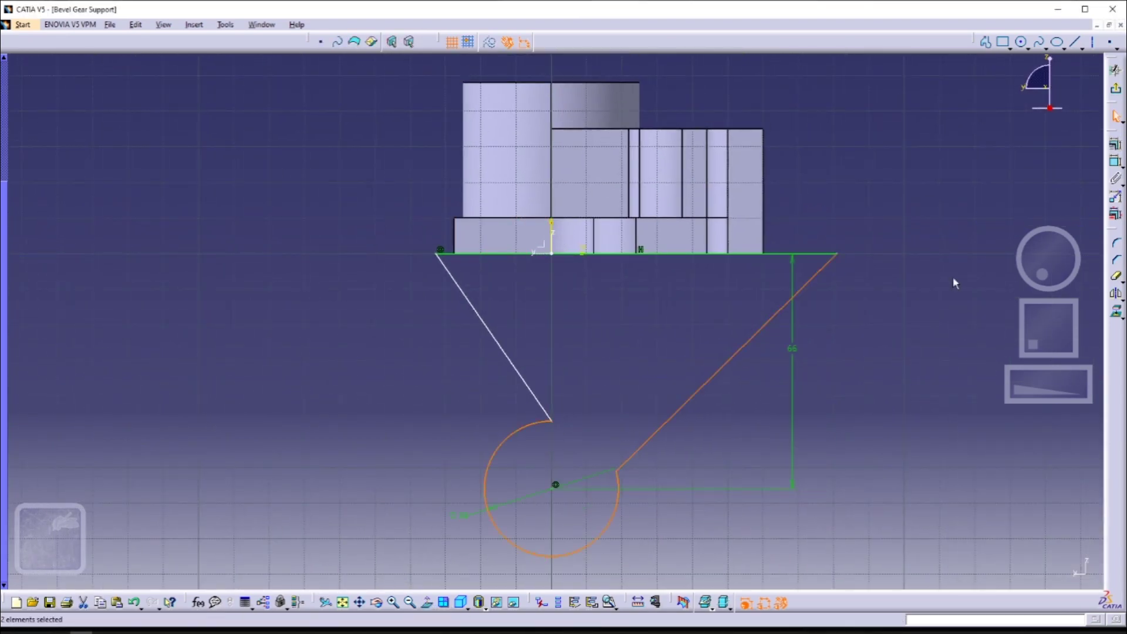
Try tangency constraints between the arc and each of the two slanted lines
click(1115, 144)
click(1058, 485)
click(1017, 571)
key(ctrl+z)
click(519, 374)
ctrl+click(490, 481)
click(1115, 144)
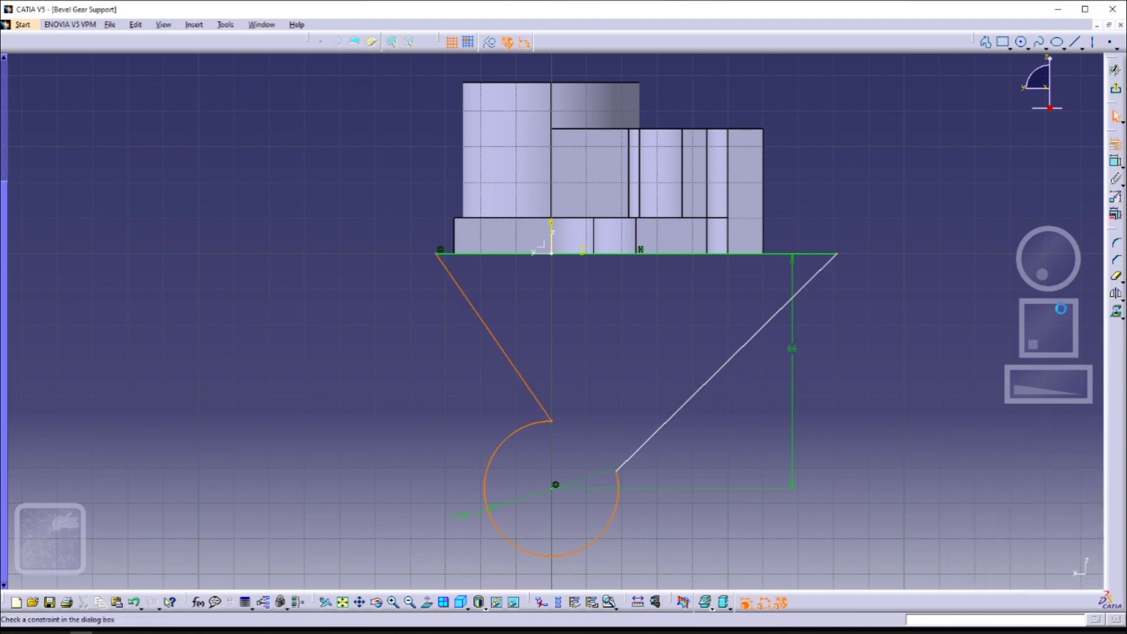
click(1037, 484)
click(1025, 572)
key(ctrl+z)
click(761, 539)
Draw a horizontal construction axis through the arc's centre, extending beyond both sides of the arc
click(1091, 42)
click(440, 489)
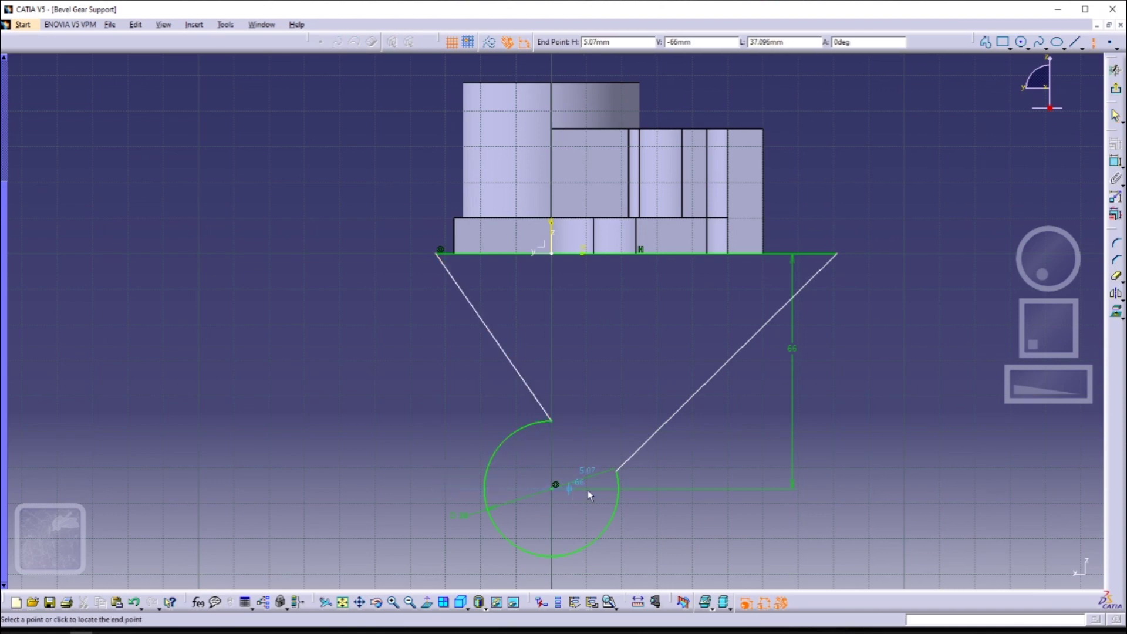
click(716, 489)
Constrain the right slanted line's lower end to be coincident with the horizontal axis
click(1115, 144)
click(1033, 455)
click(1028, 570)
click(1114, 144)
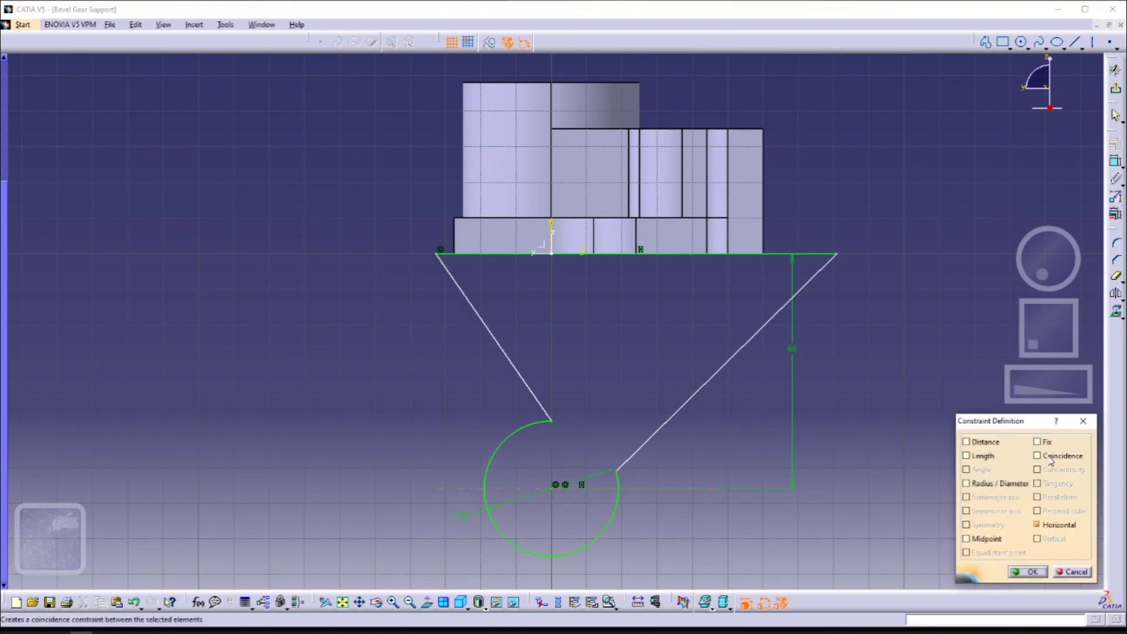
click(1025, 578)
ctrl+click(477, 491)
click(1115, 144)
click(1028, 573)
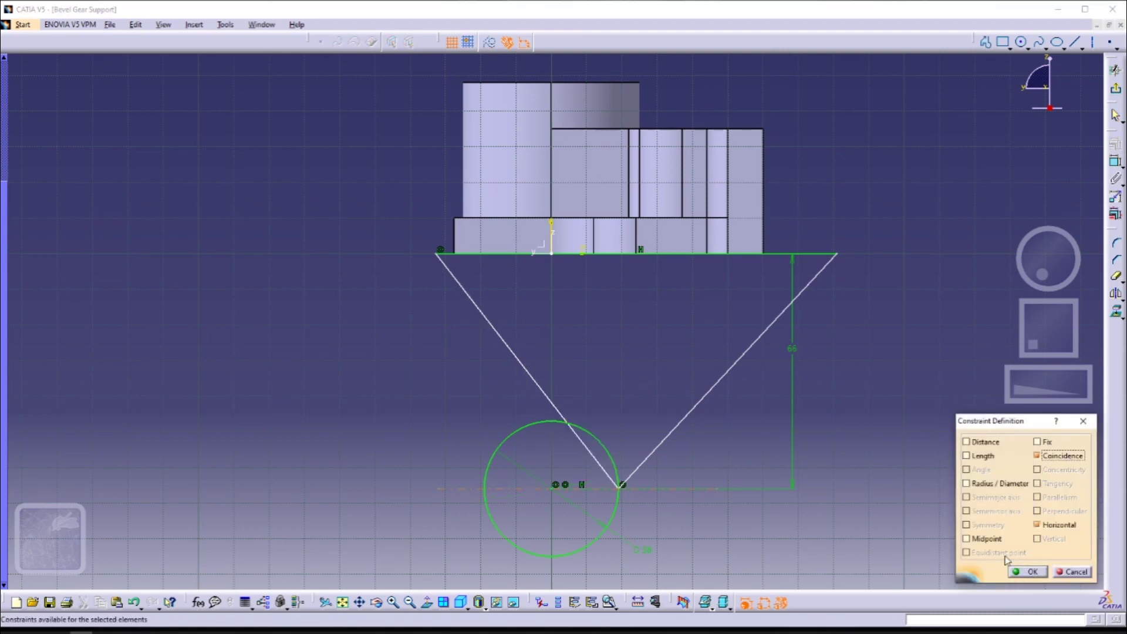
click(1065, 575)
Move the left slanted line's lower end to the arc's left side and make it coincident with the horizontal axis
drag(551, 421, 482, 496)
ctrl+click(472, 488)
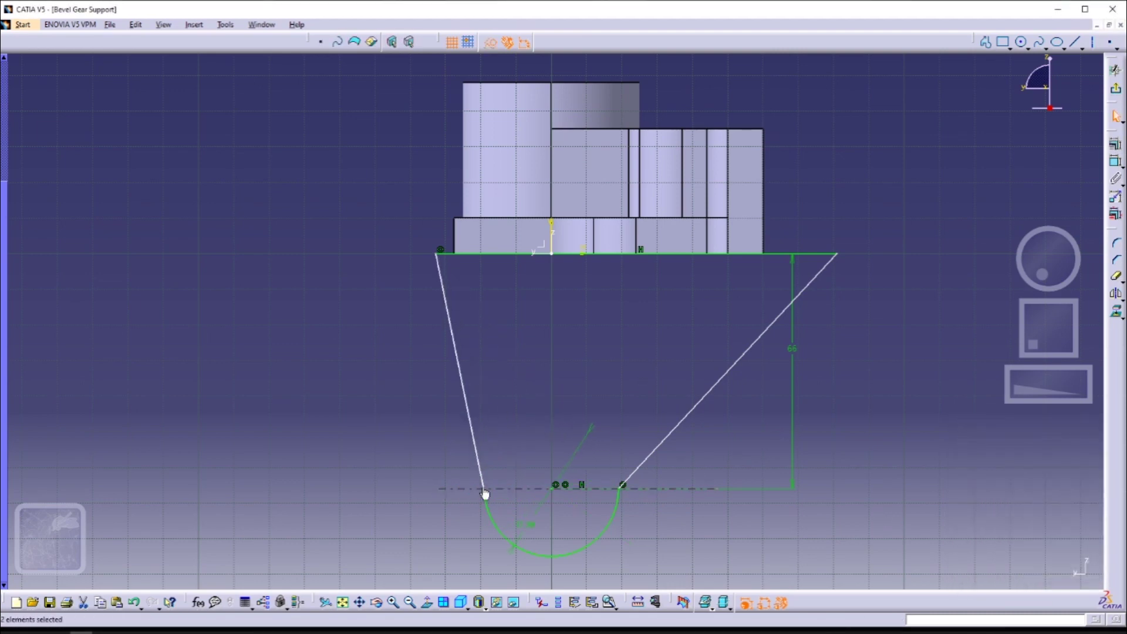
click(1114, 143)
click(1037, 455)
click(1028, 573)
Move the profile's upper right corner inward and make it coincident with the part's outer right edge
drag(837, 254, 819, 254)
ctrl+click(762, 236)
click(1115, 144)
click(1071, 457)
click(1028, 573)
Make the profile's upper left corner coincident with the base plate's left side edge
click(436, 253)
ctrl+click(454, 235)
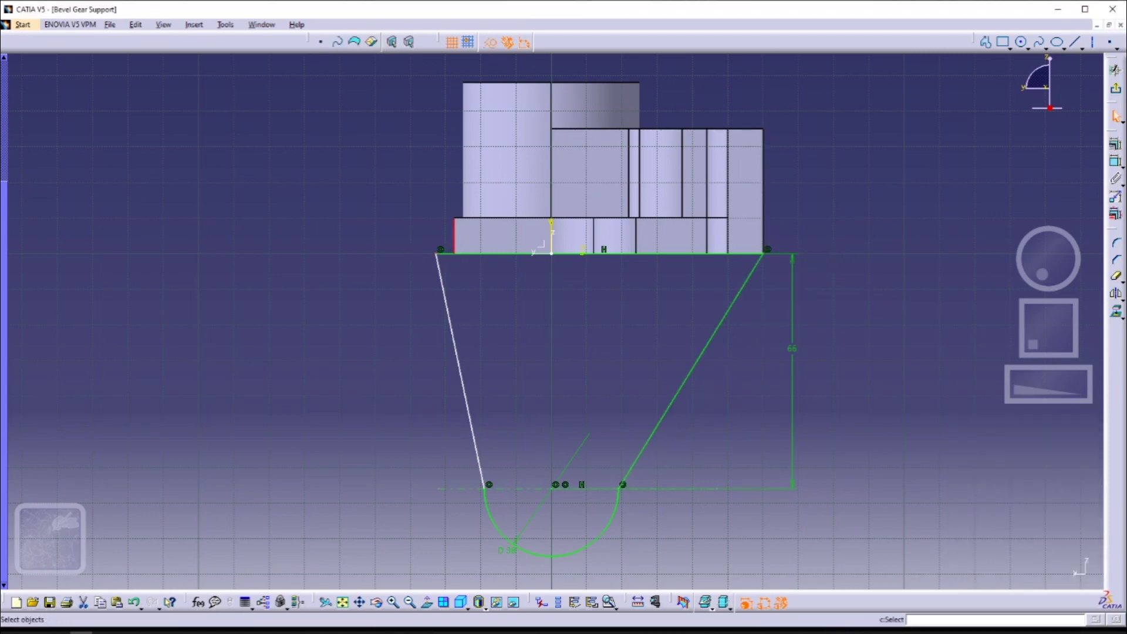
click(1114, 144)
click(1056, 455)
click(1028, 572)
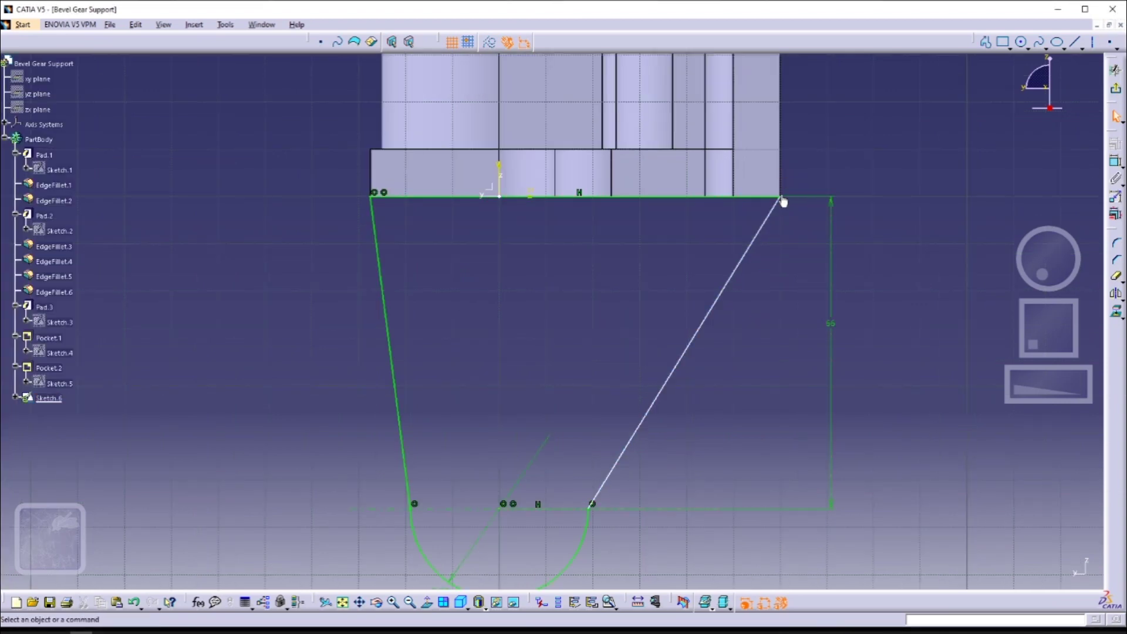
Move the profile's upper right corner inward to the inner vertical edge of the flange
drag(783, 202, 720, 197)
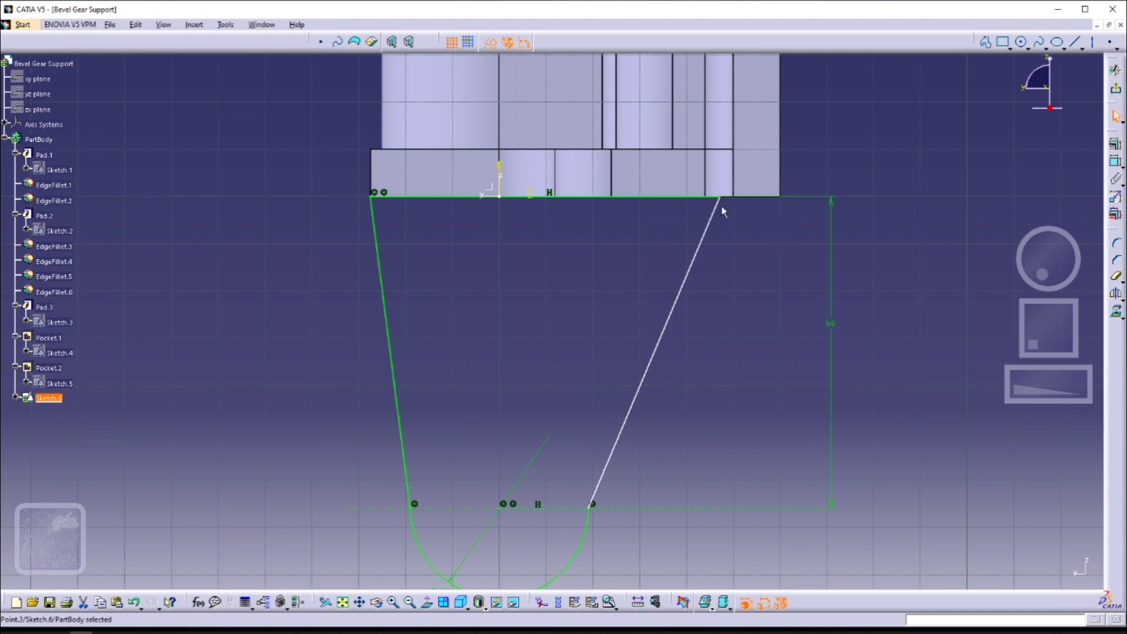
drag(727, 198, 732, 197)
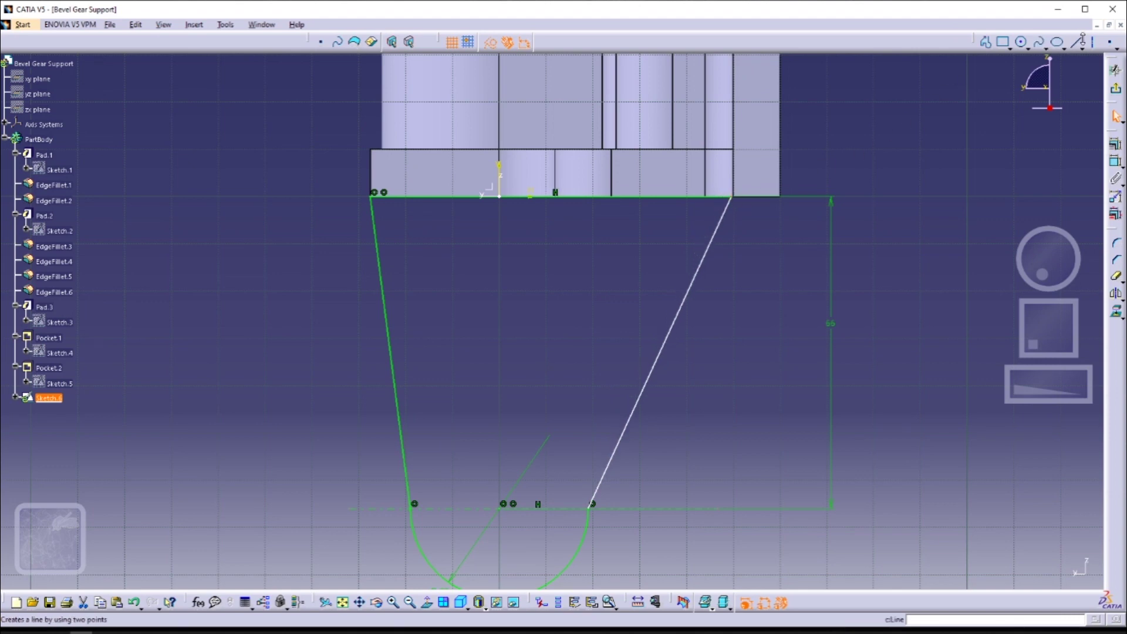
click(734, 213)
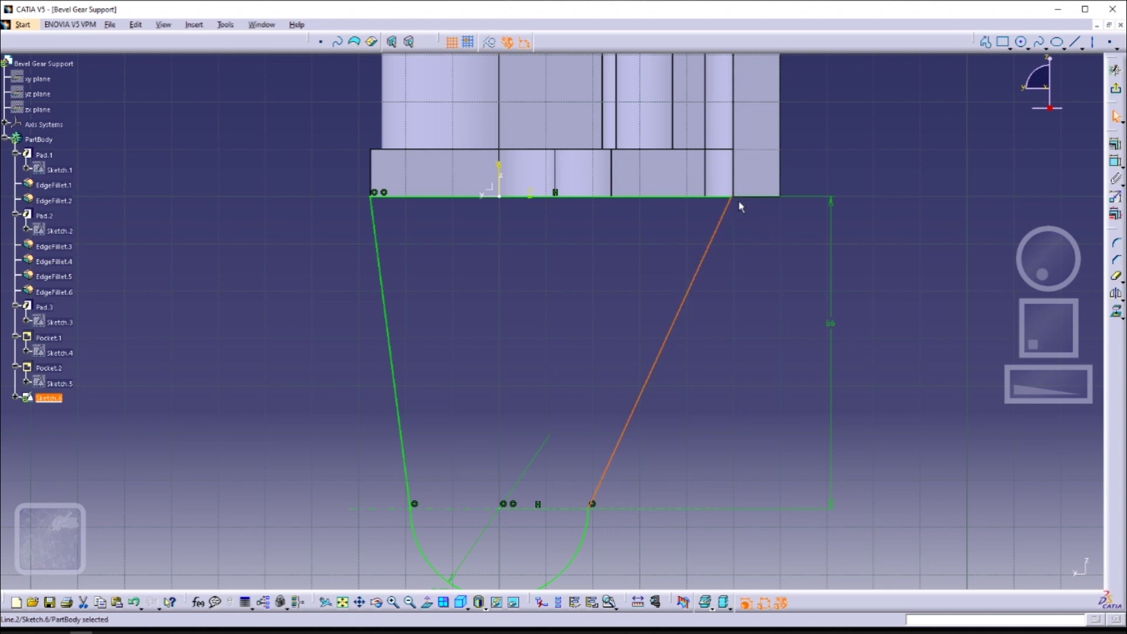
Delete the top line and redraw it horizontally from the upper left corner to beyond the flange's outer edge
click(717, 197)
key(Delete)
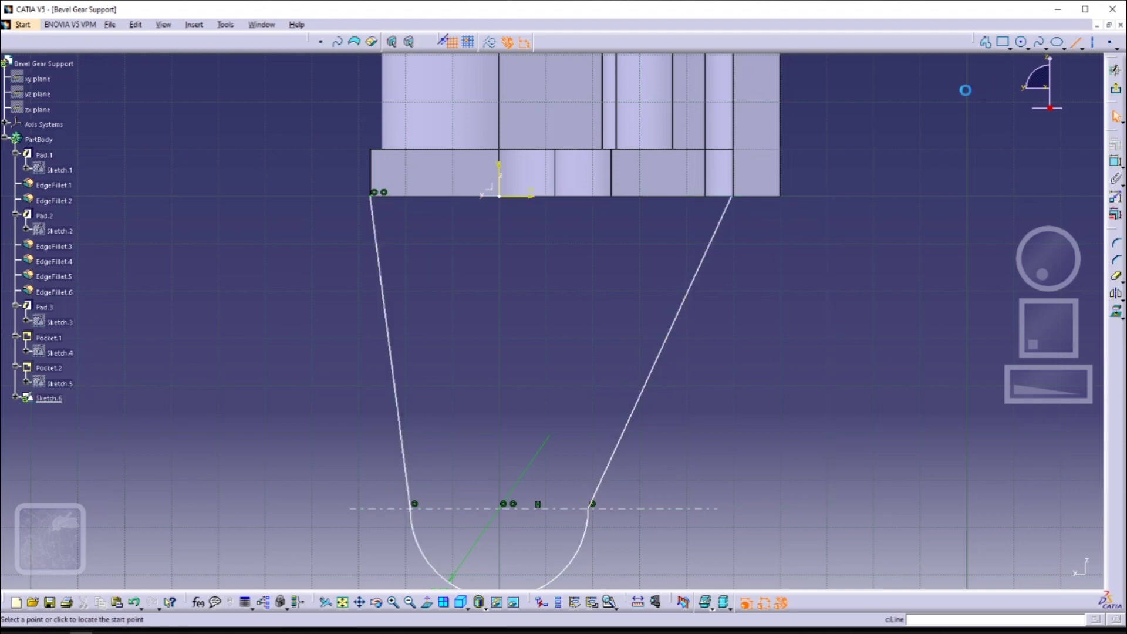
click(1075, 42)
click(371, 200)
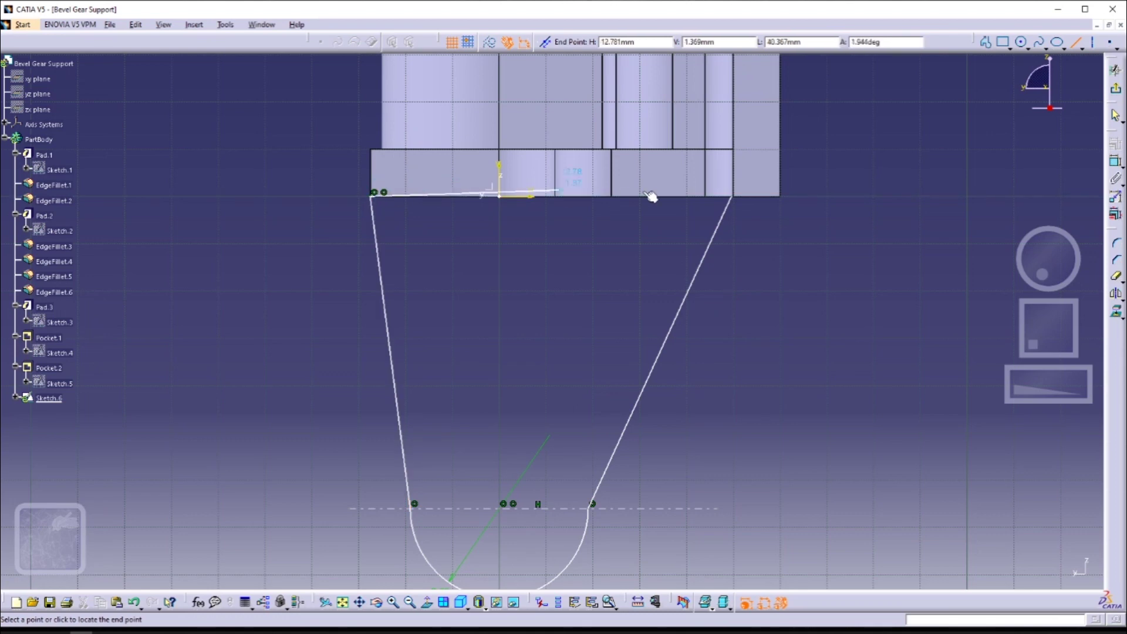
click(820, 199)
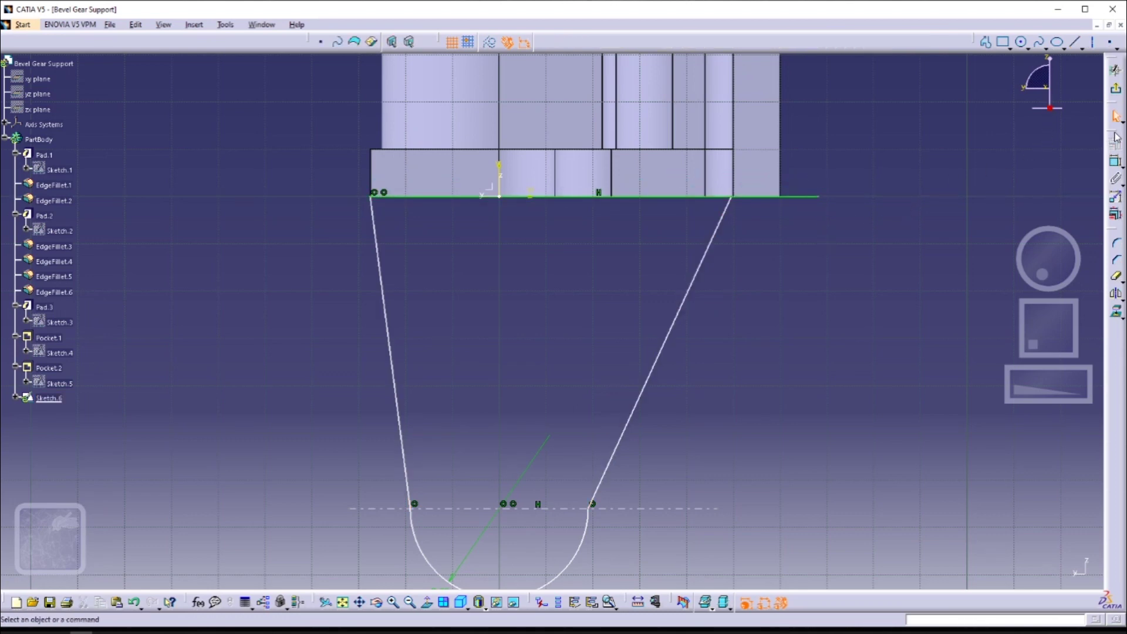
Round the corner between the right slanted line and the top line with a 25 mm radius and delete the leftover top line
click(1116, 243)
click(719, 229)
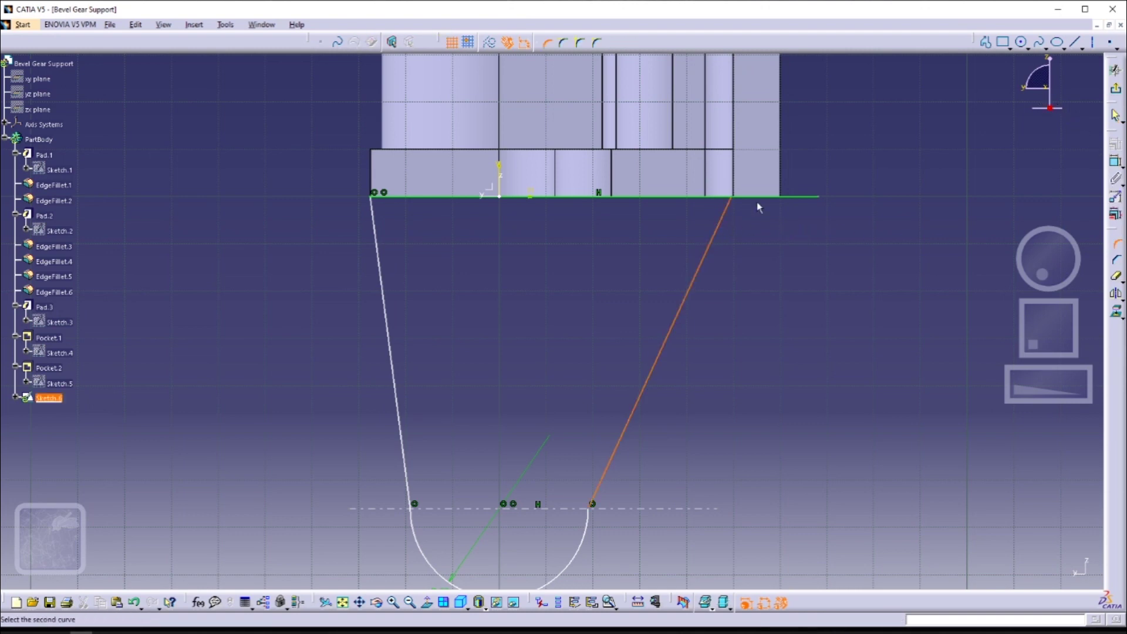
click(775, 202)
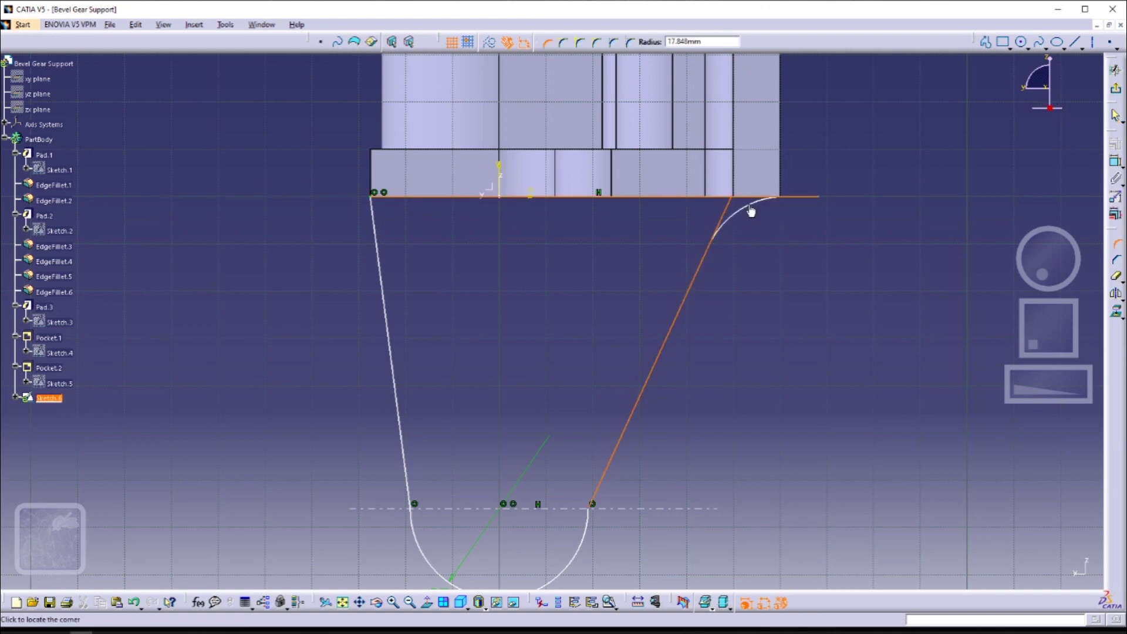
click(750, 210)
double_click(760, 221)
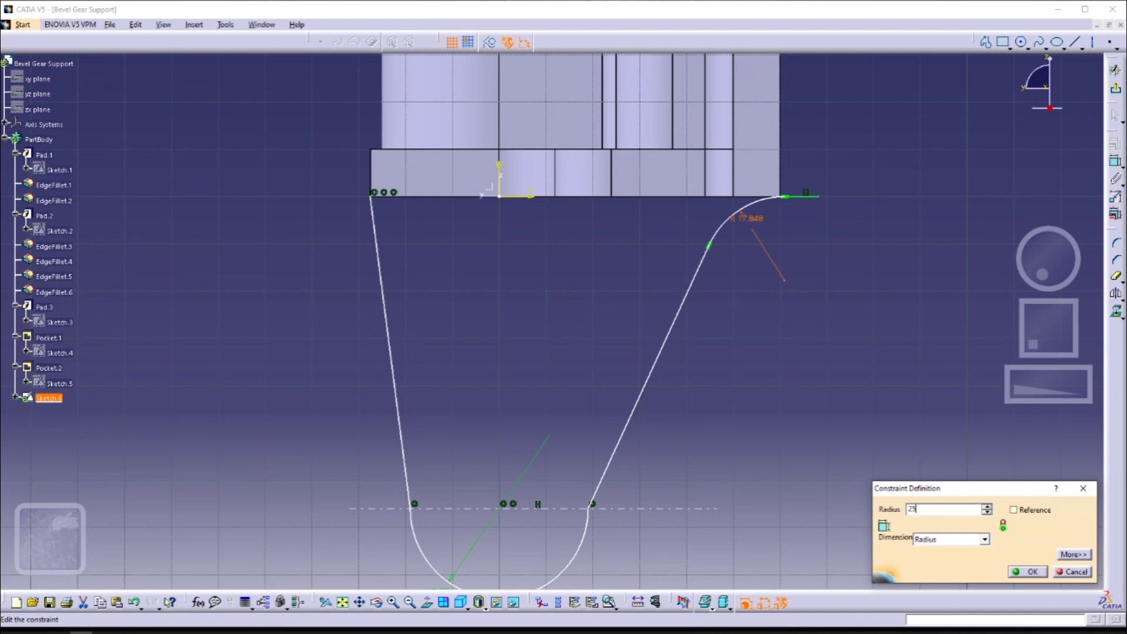
key(Return)
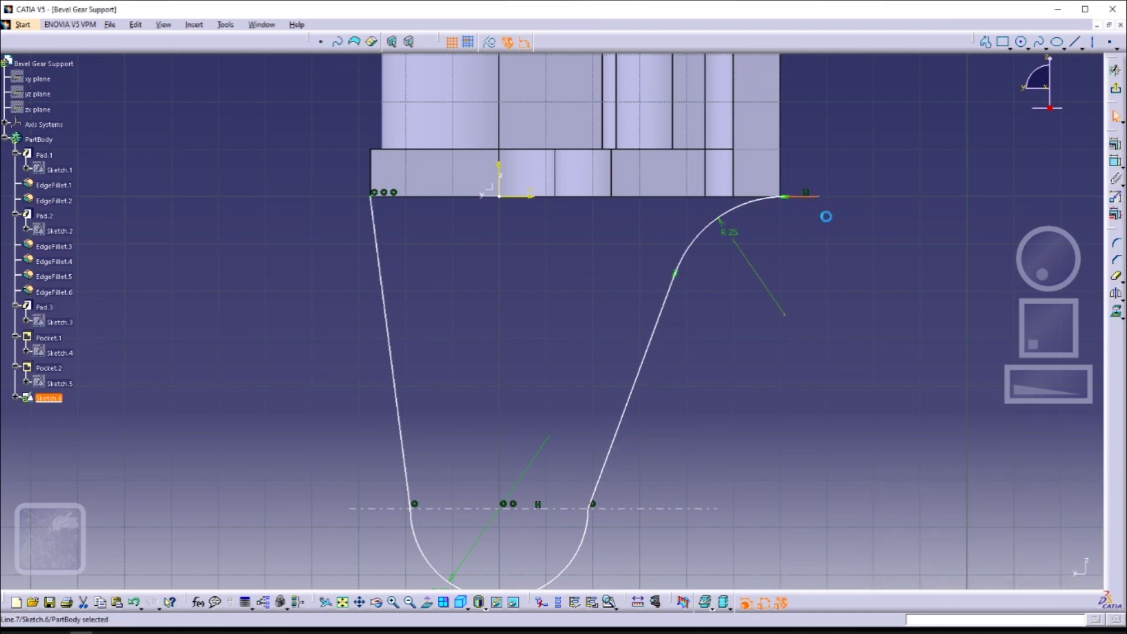
click(864, 259)
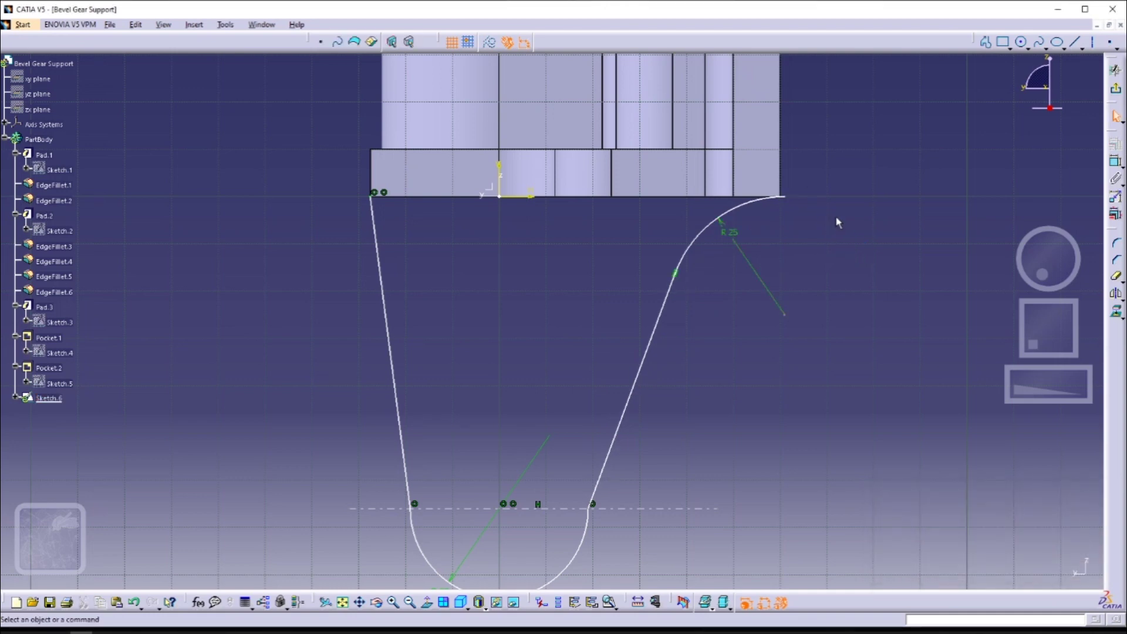
Make the upper end of the 25 mm arc coincident with the flange's outer vertical edge
click(785, 199)
ctrl+click(779, 176)
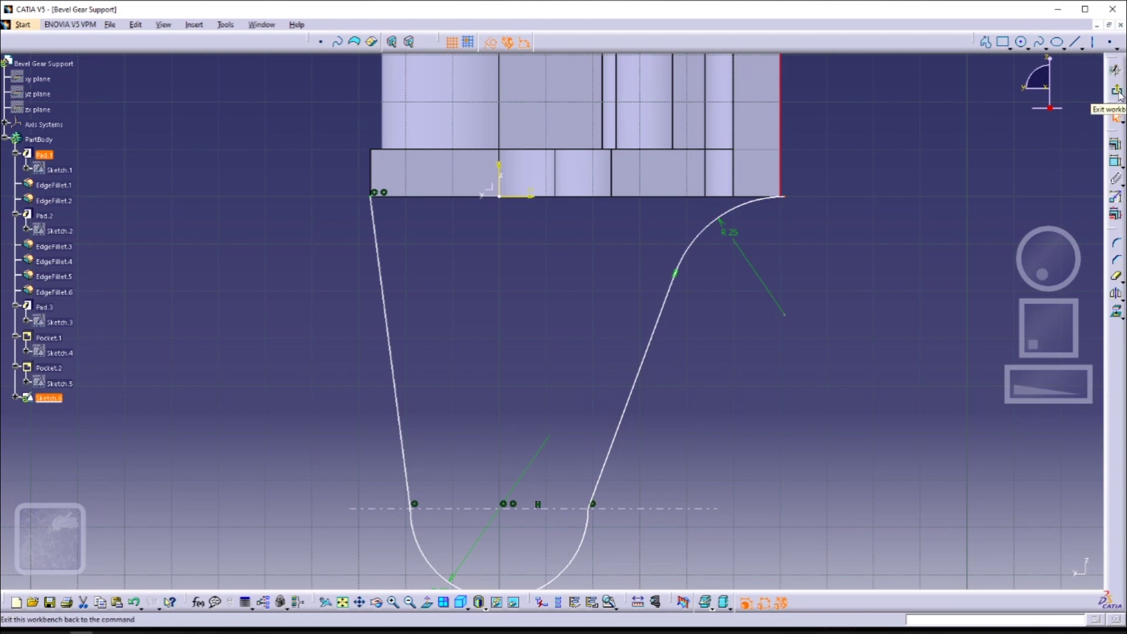
click(1113, 147)
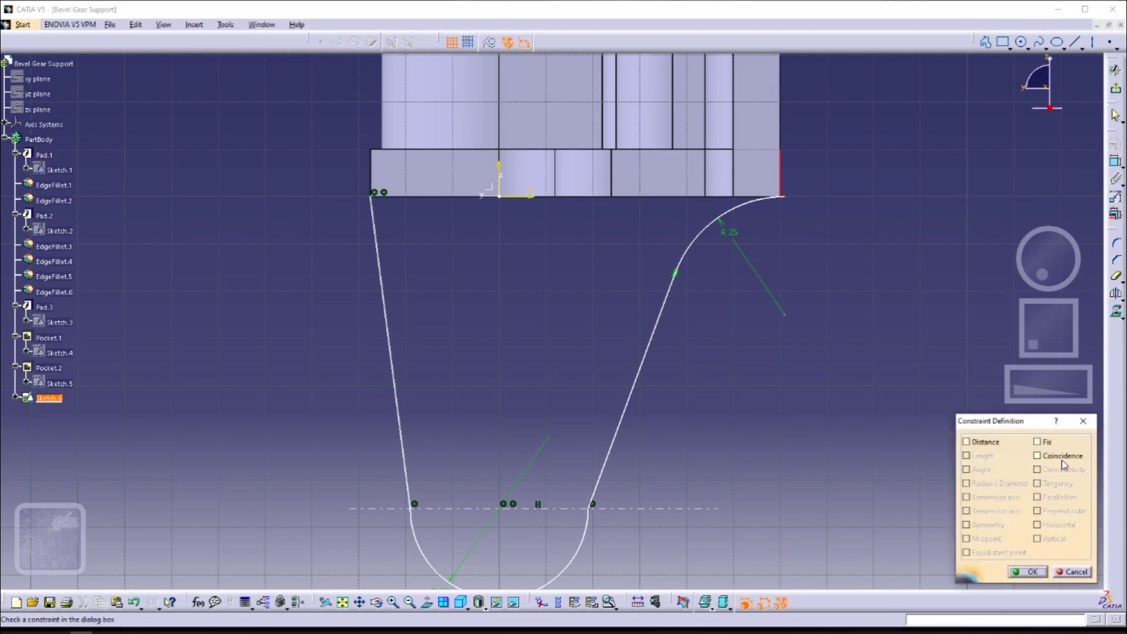
click(1026, 572)
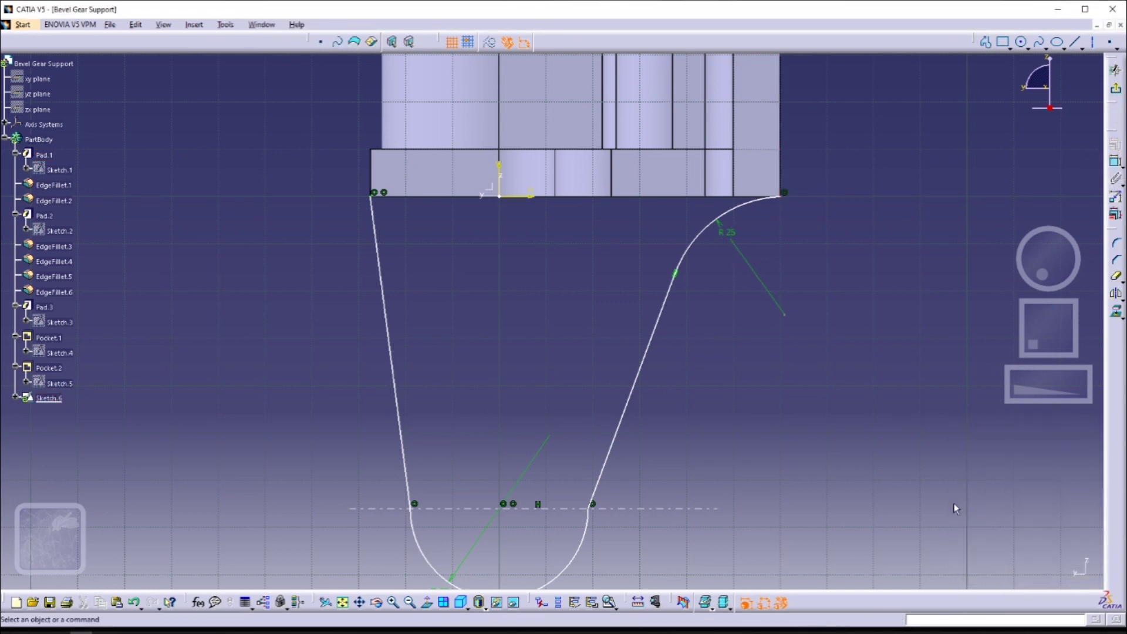
Try closing the profile with a line from the arc's upper end to the upper left corner, then delete that line
click(1075, 42)
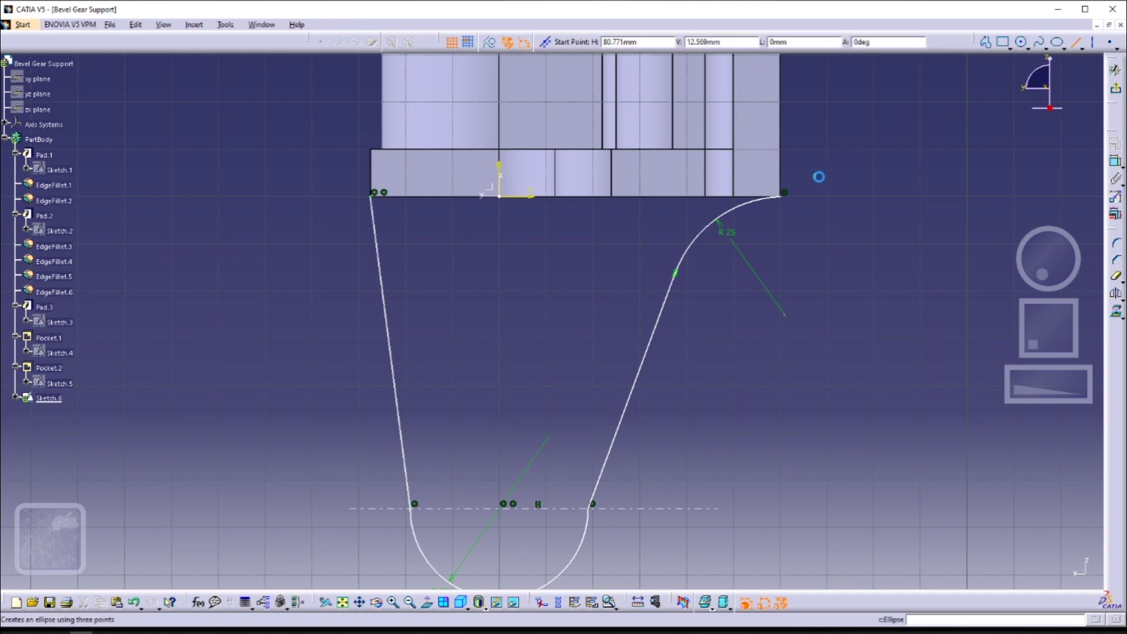
click(781, 198)
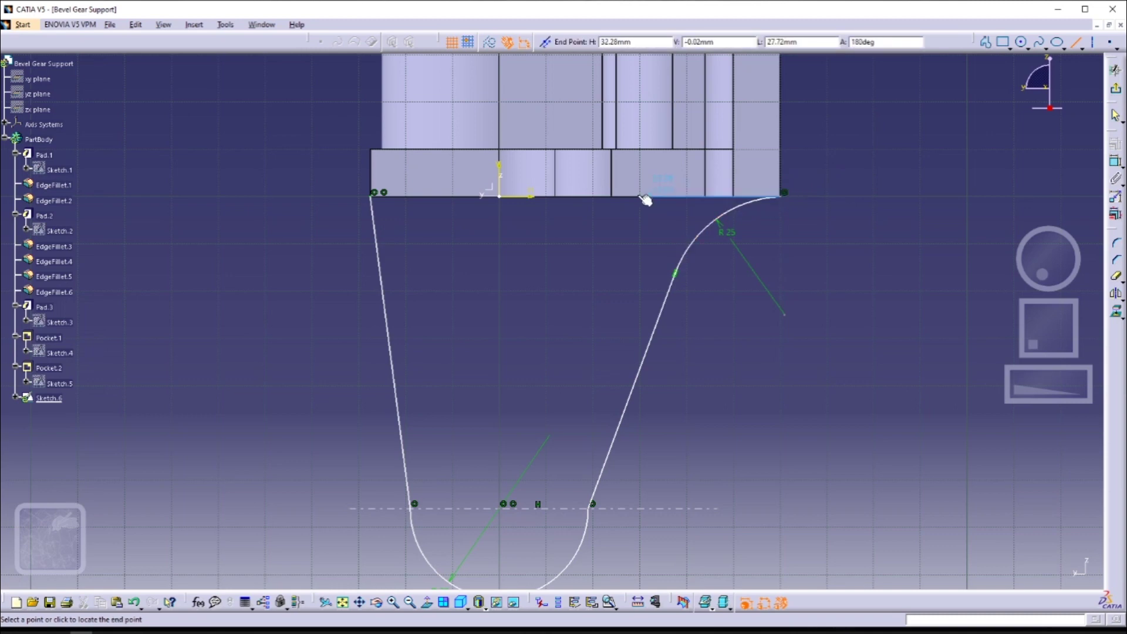
click(374, 201)
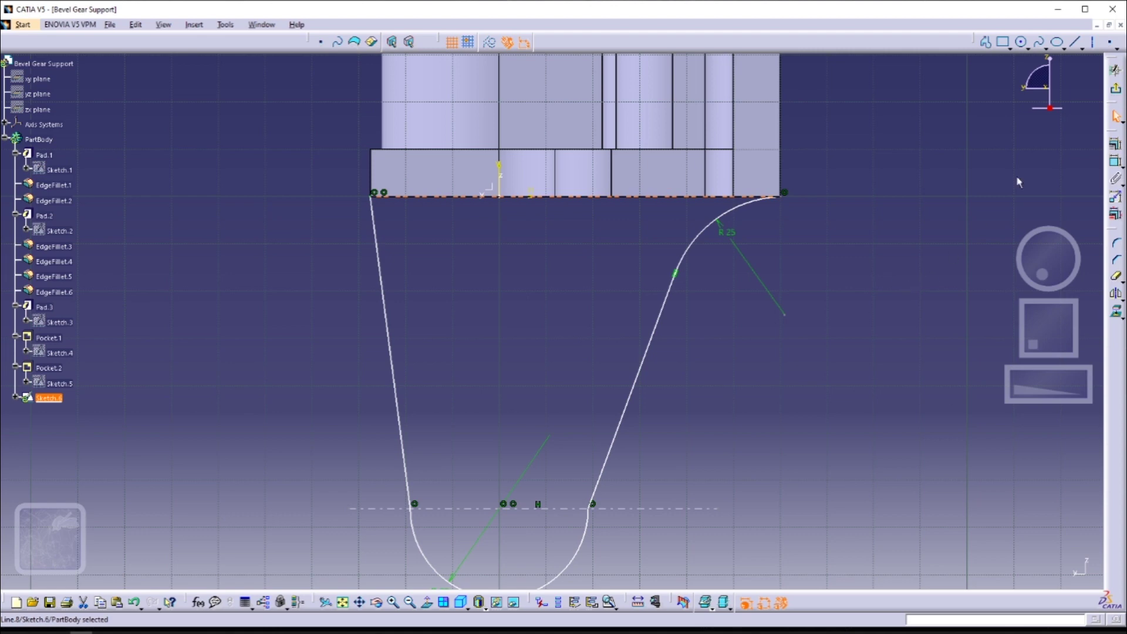
click(939, 198)
drag(638, 204, 637, 224)
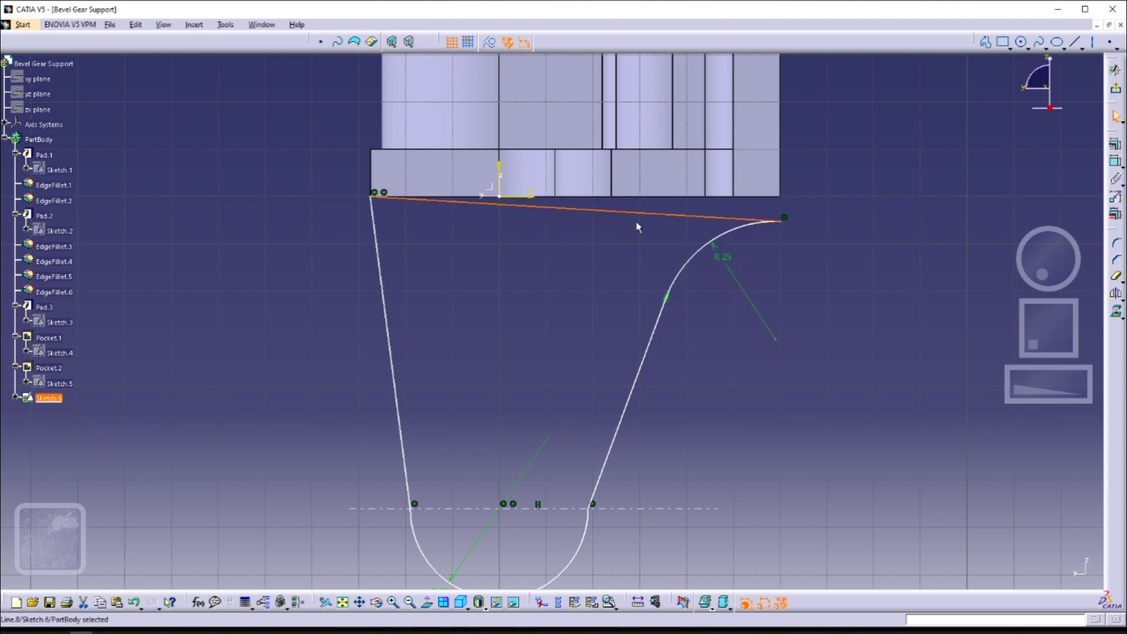
key(ctrl+z)
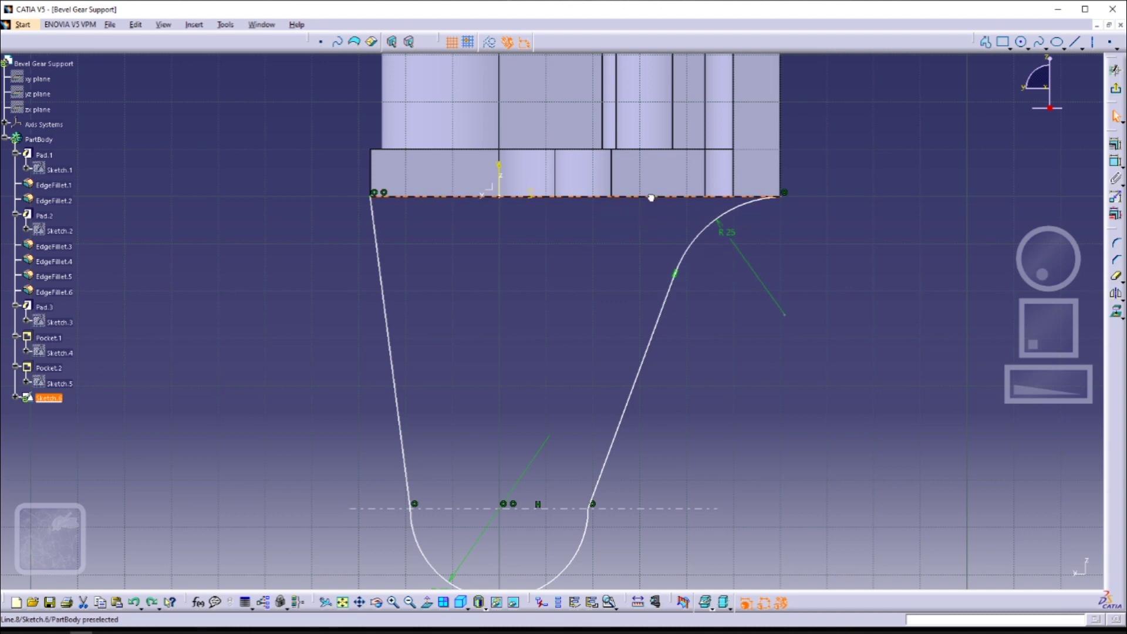
key(Delete)
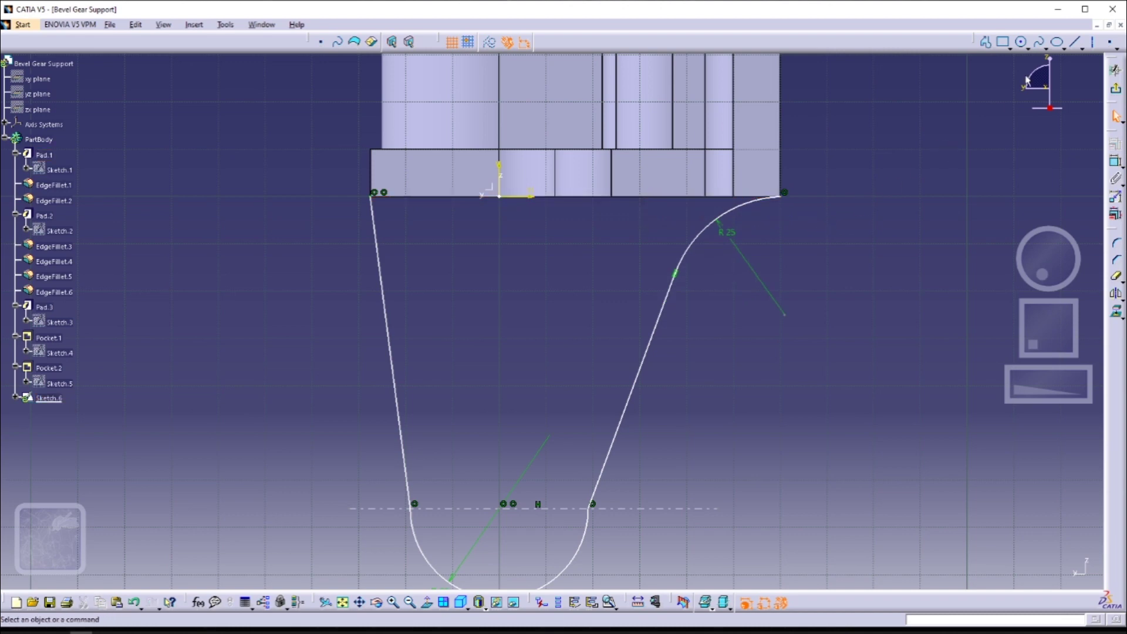
Draw a horizontal line across the profile beyond both sides and make it coincident with the base plate's bottom edge
click(1075, 41)
click(294, 235)
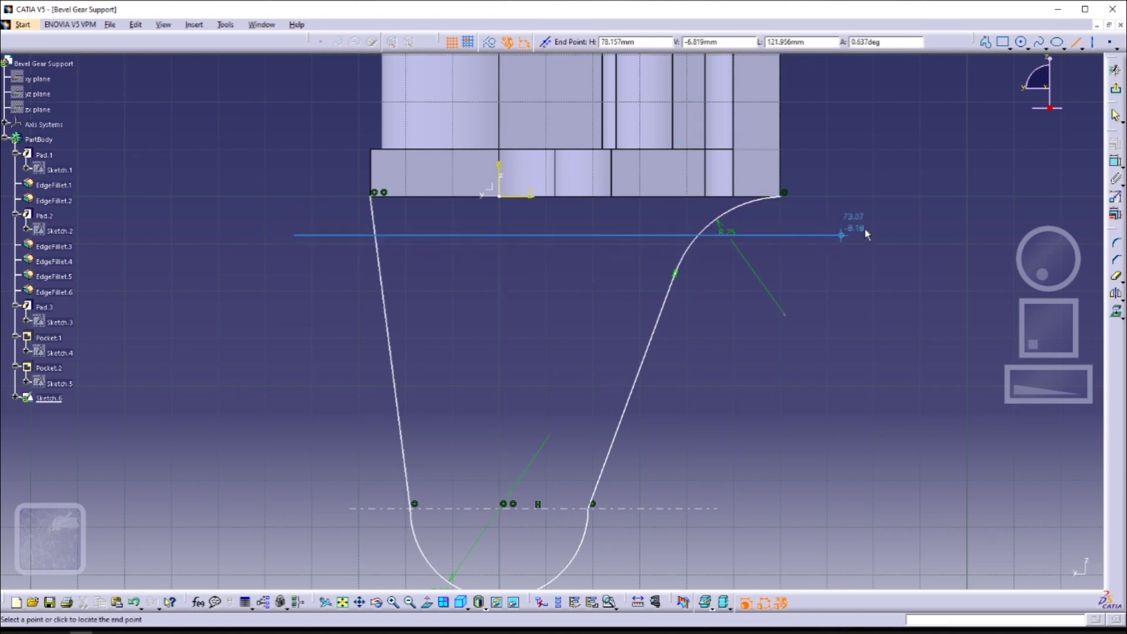
click(926, 235)
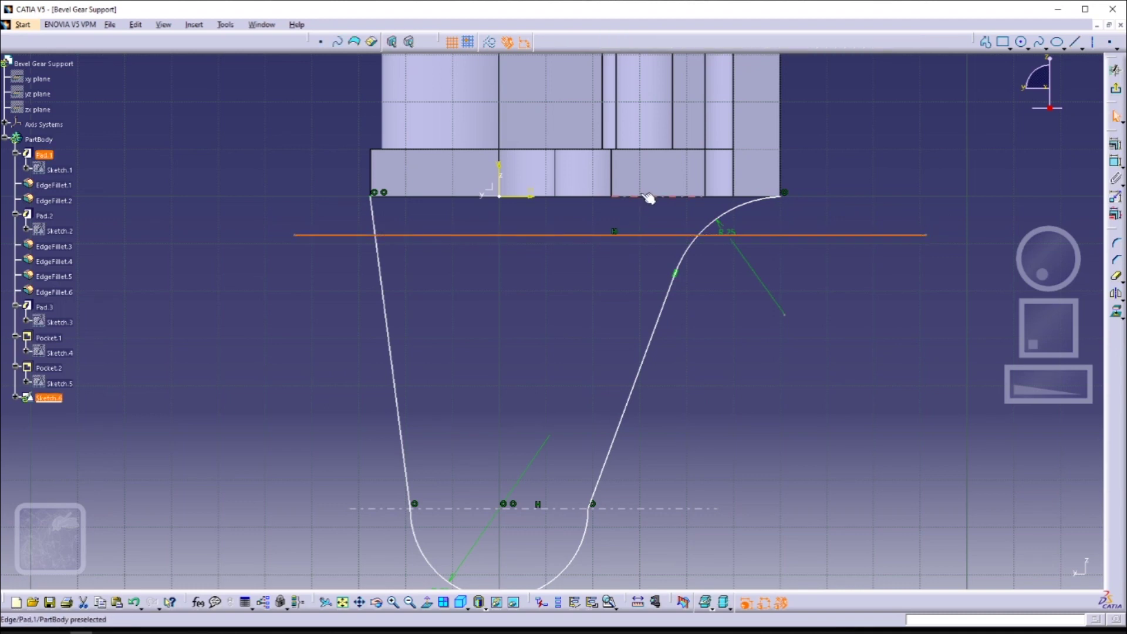
ctrl+click(458, 195)
click(1112, 146)
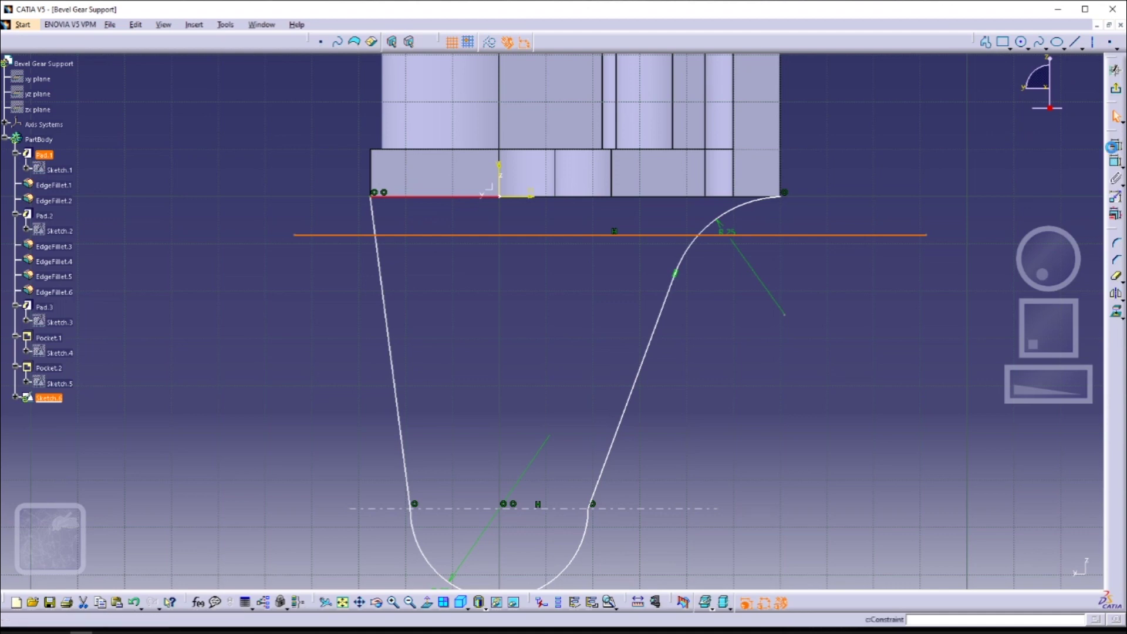
click(1113, 146)
click(1060, 460)
click(1027, 571)
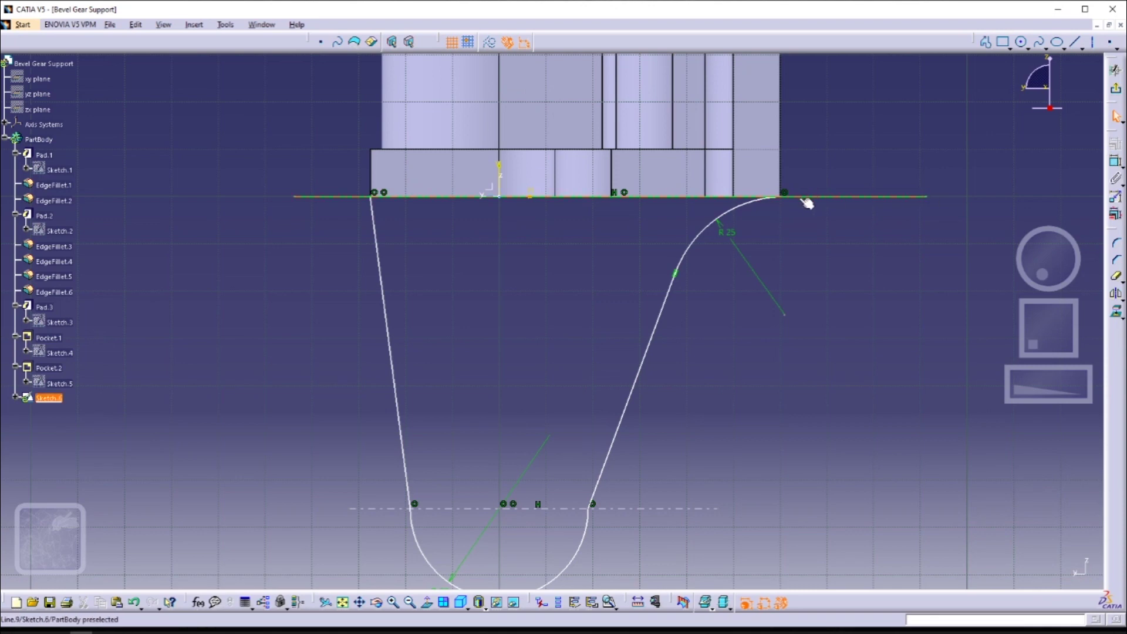
Make the new top line's right end coincident with the arc's upper end
drag(780, 196, 791, 210)
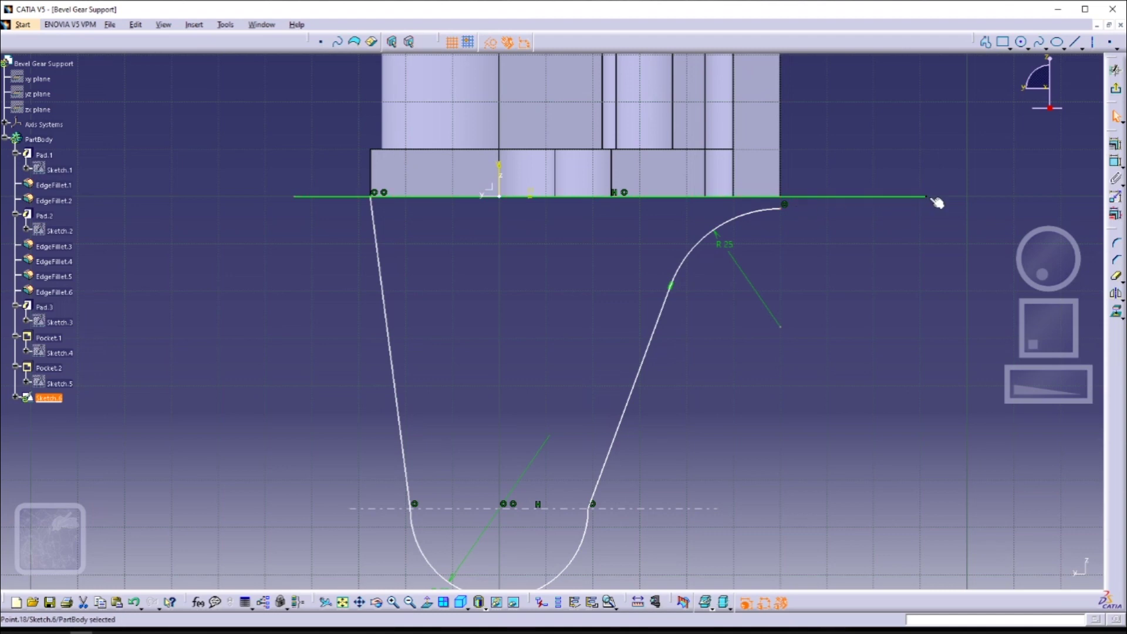
ctrl+click(889, 199)
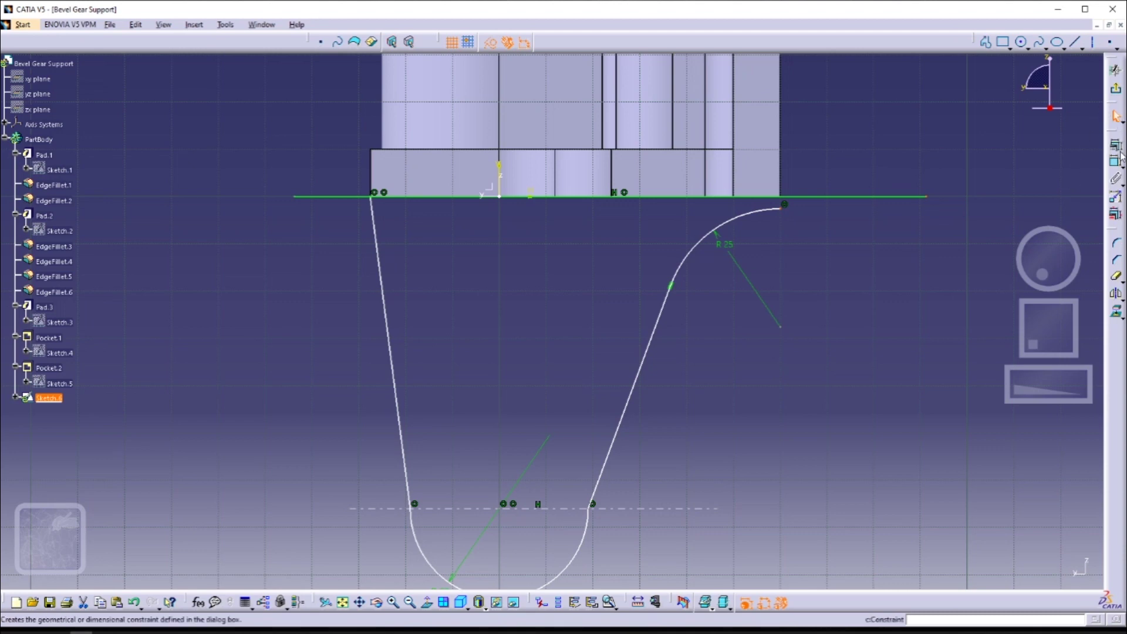
click(1113, 280)
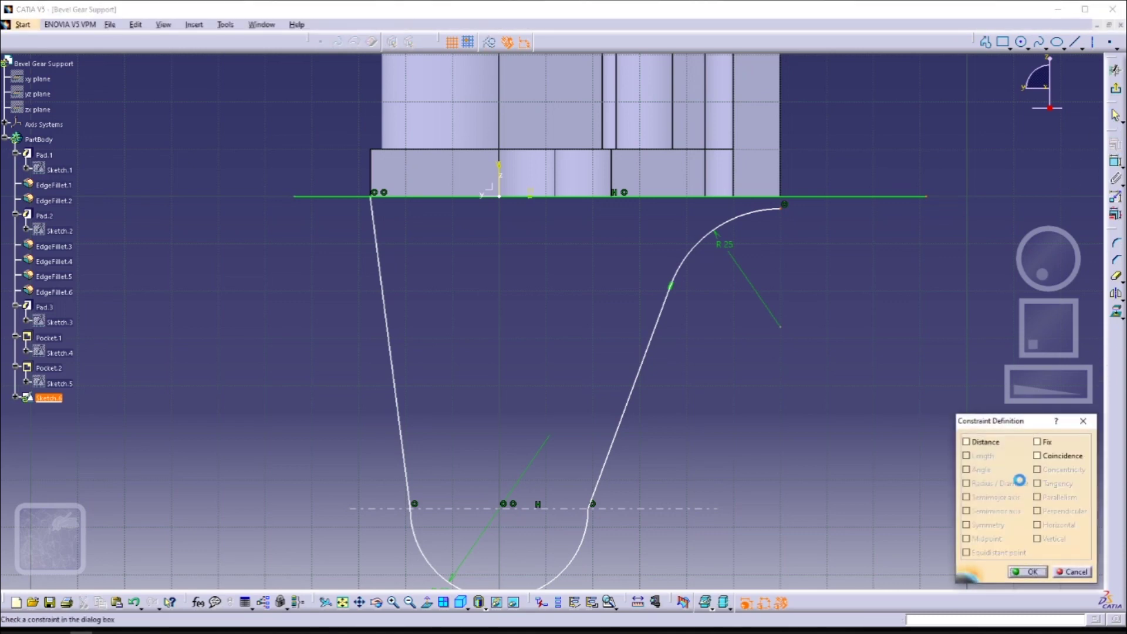
click(1037, 456)
click(1028, 570)
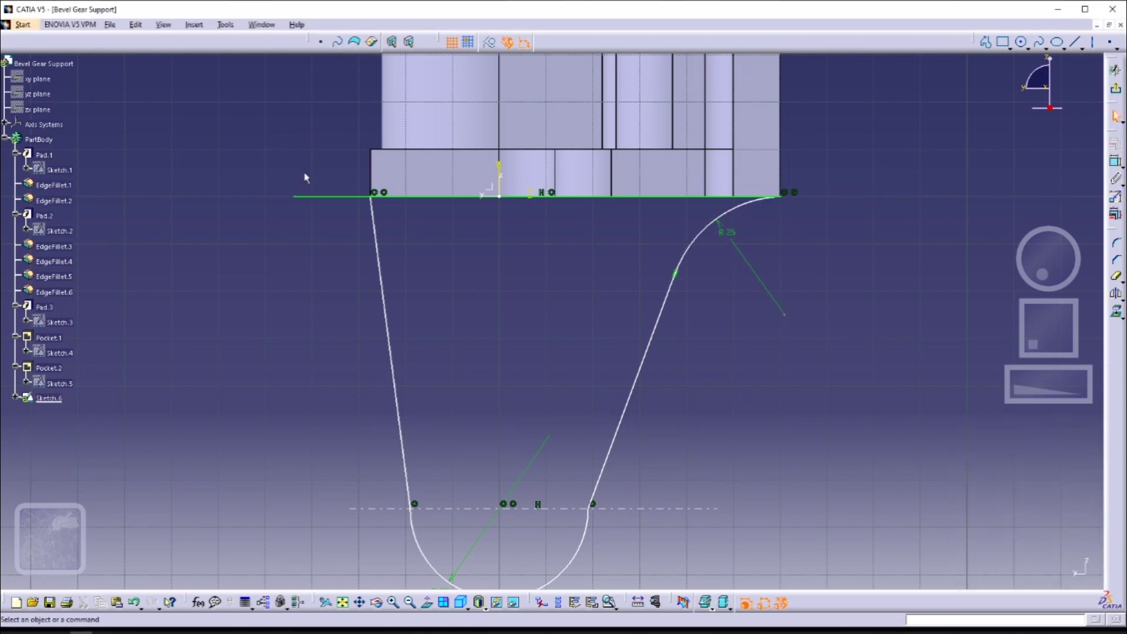
Shorten the top line's left overhang and make its left end coincident with the profile's upper left corner
drag(296, 197, 358, 198)
ctrl+click(372, 193)
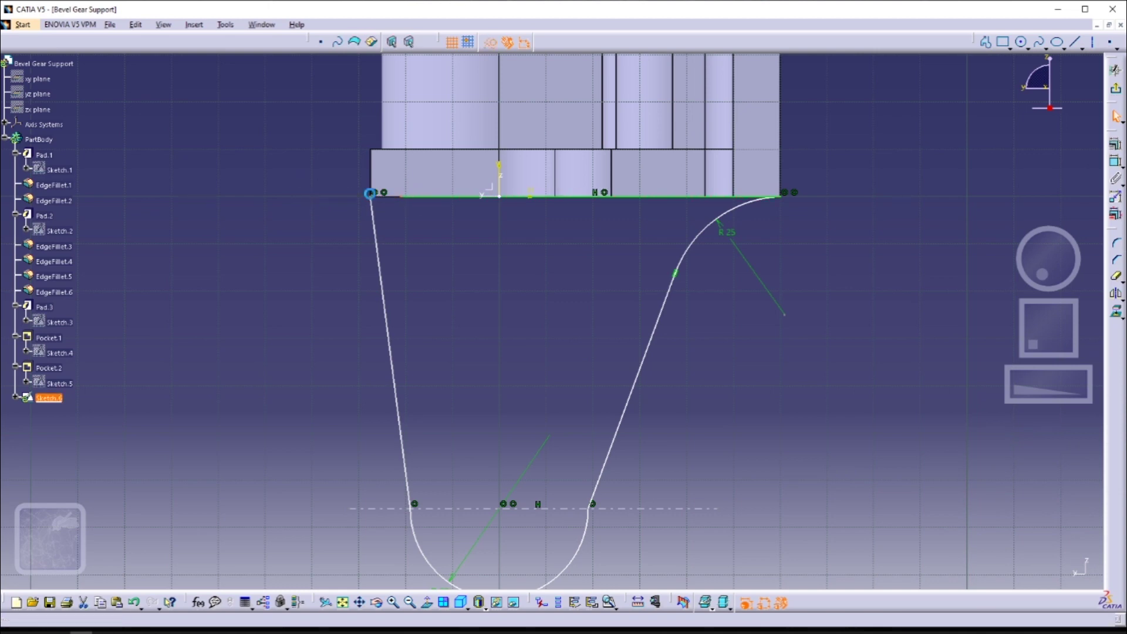
click(1114, 144)
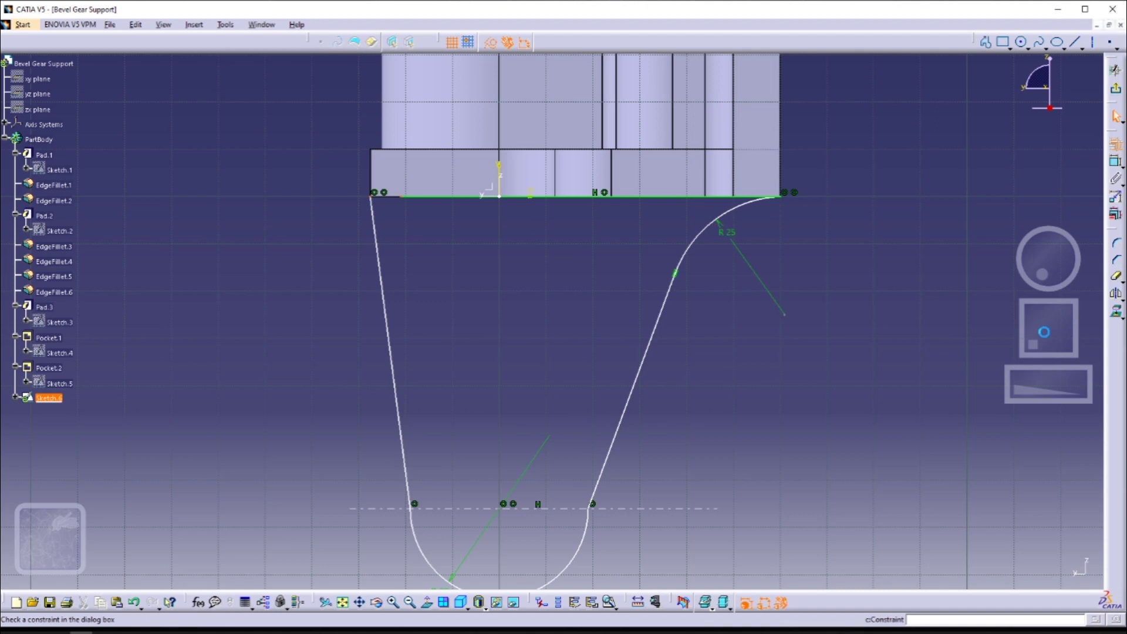
click(1064, 461)
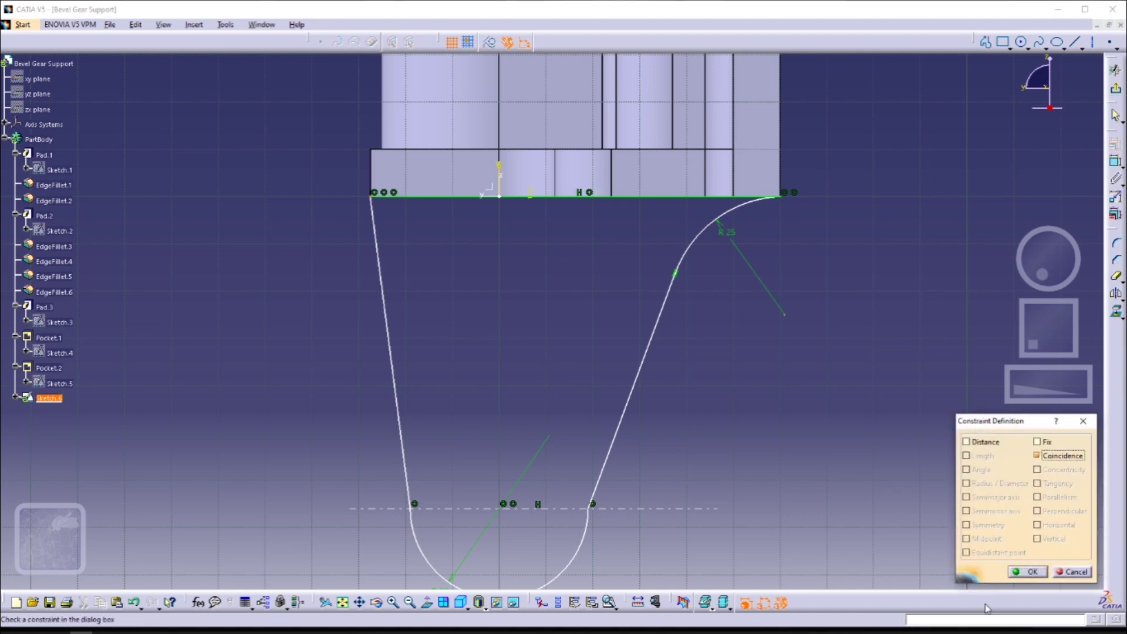
click(1027, 572)
Dimension the vertical distance between the top line and the horizontal axis through the bottom arc's centre, placing it beside the profile
middle_drag(850, 398, 853, 387)
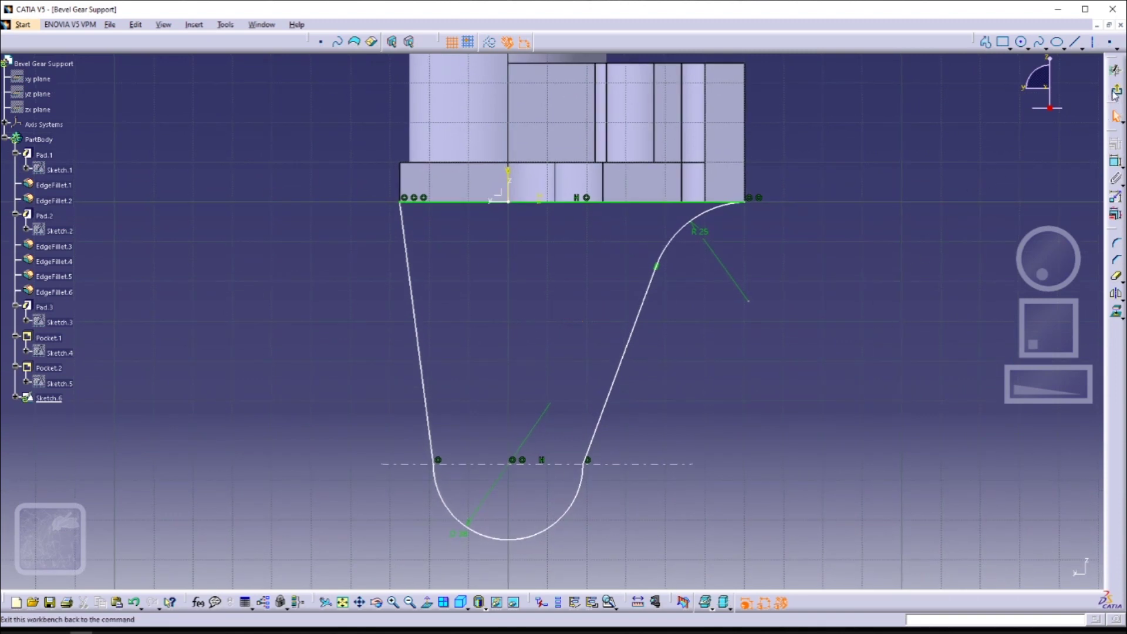
click(1116, 163)
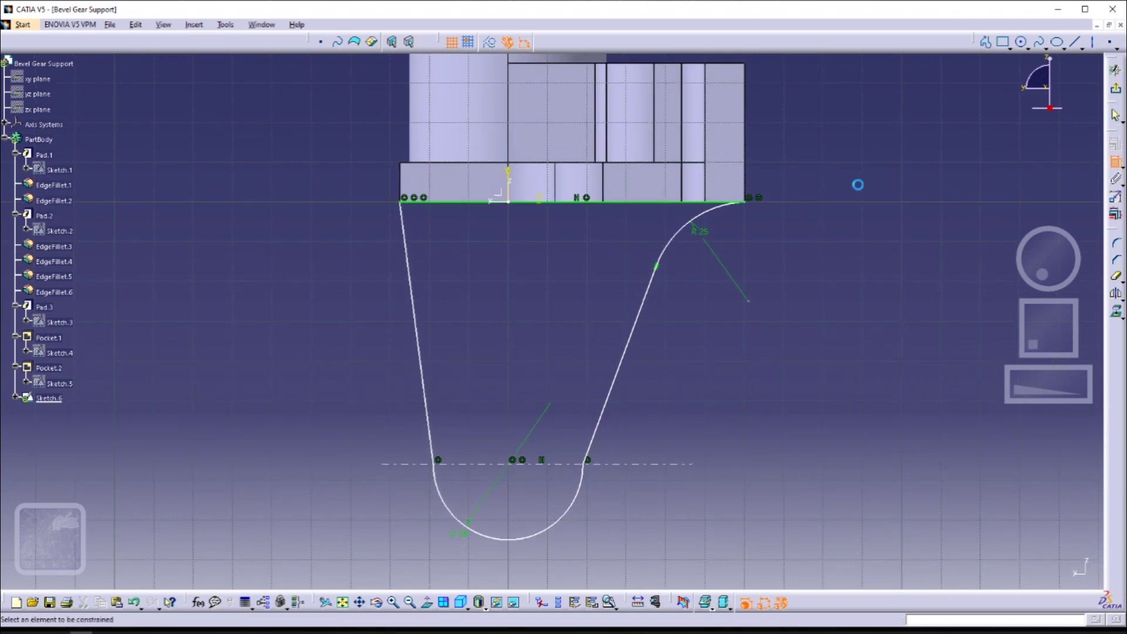
click(603, 205)
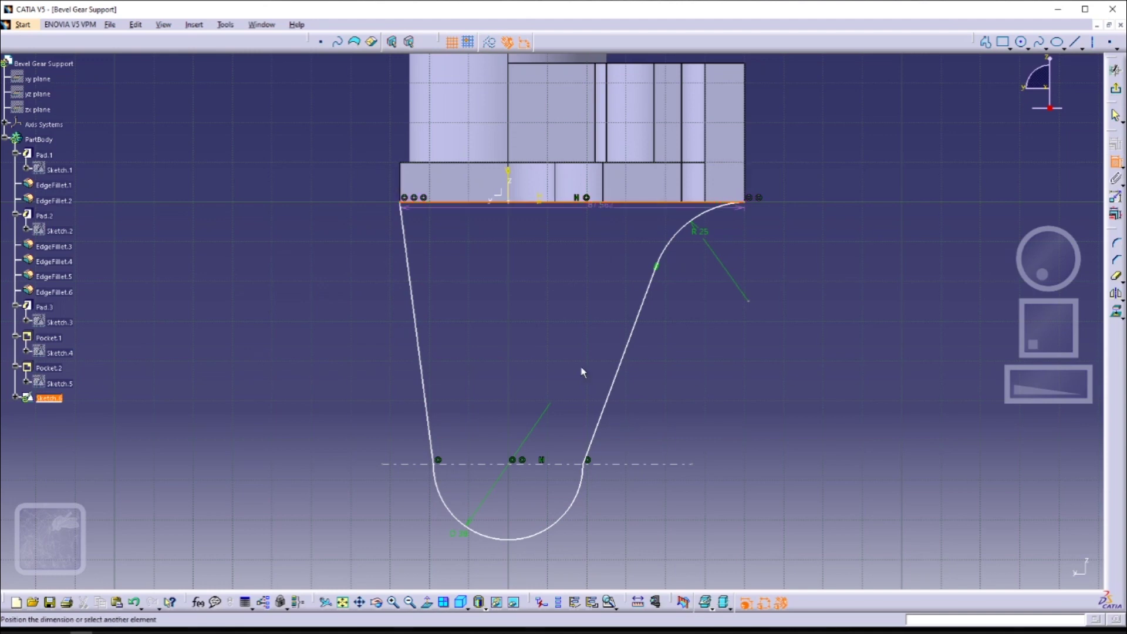
click(516, 465)
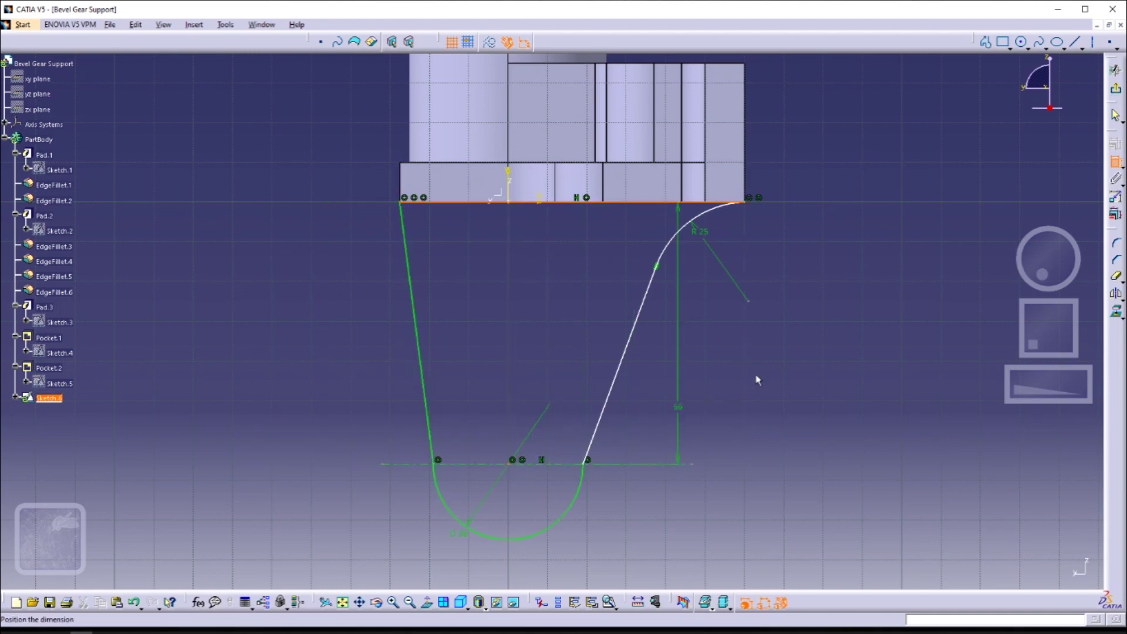
click(795, 349)
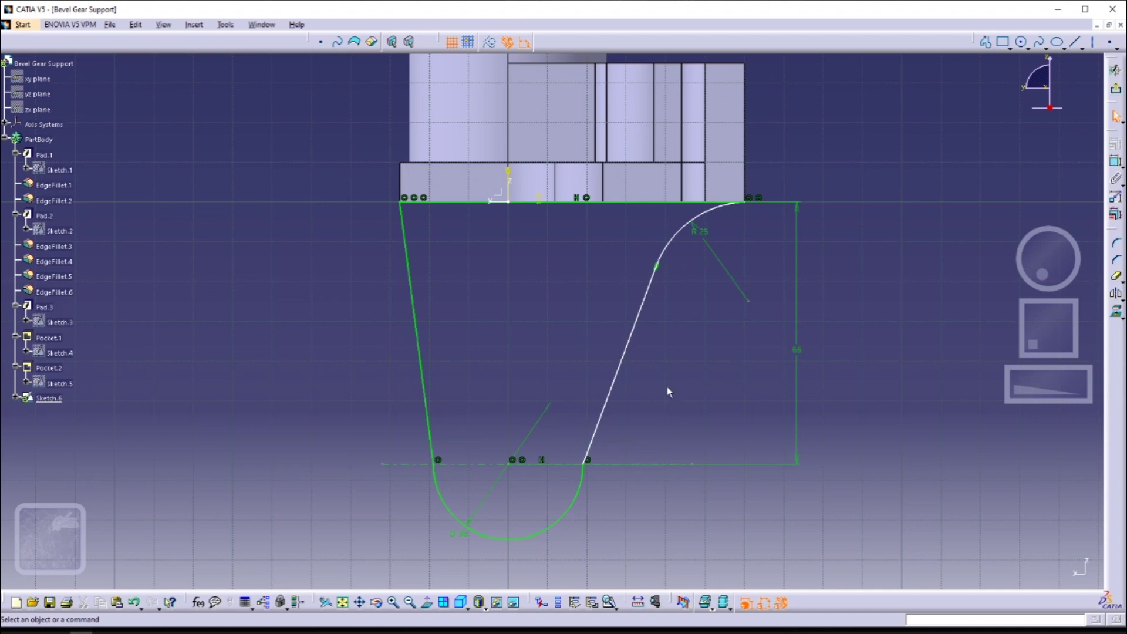
Try moving the right slanted line outward and undo the last changes
drag(627, 358, 656, 364)
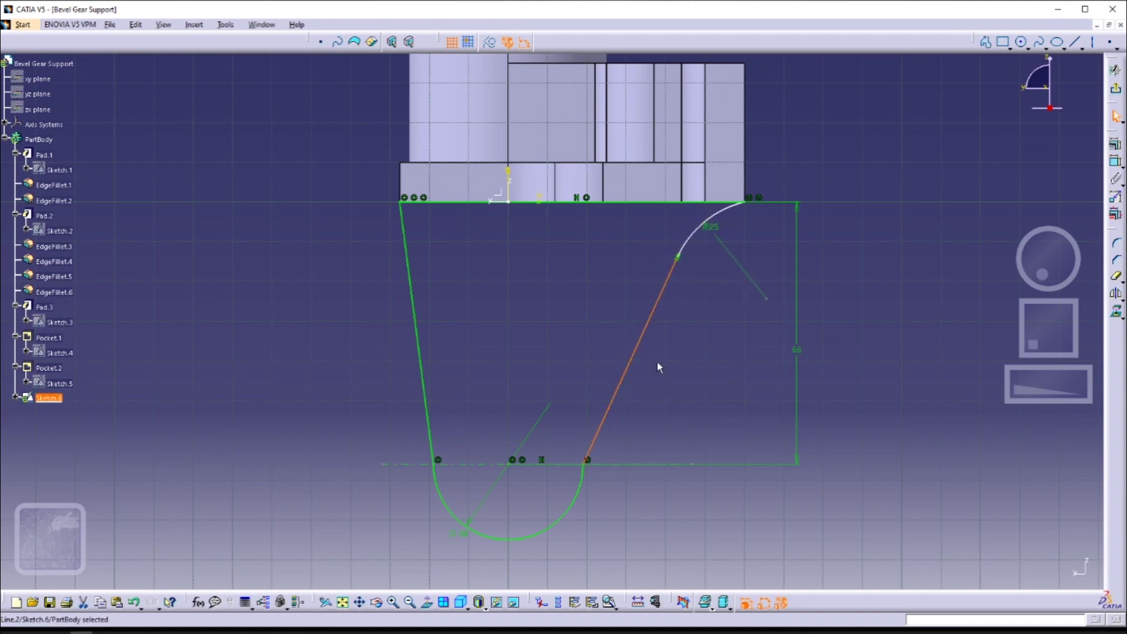
key(ctrl+z)
key(ctrl+z)
key(ctrl+z)
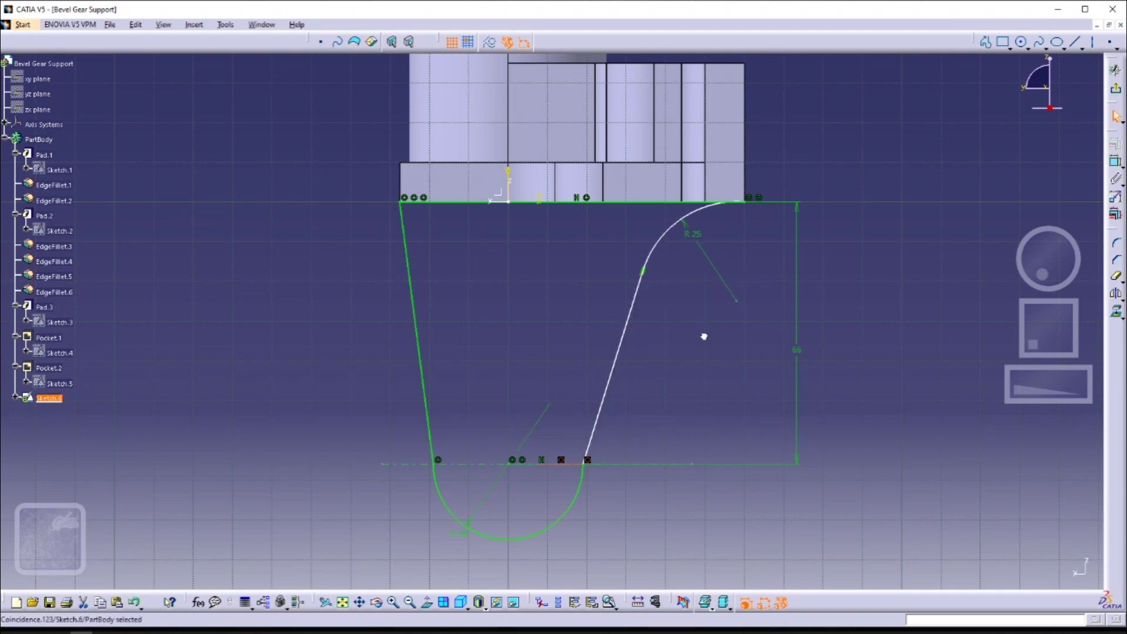
Make the centre of the 25 mm arc coincident with the flange's outer vertical edge
click(737, 301)
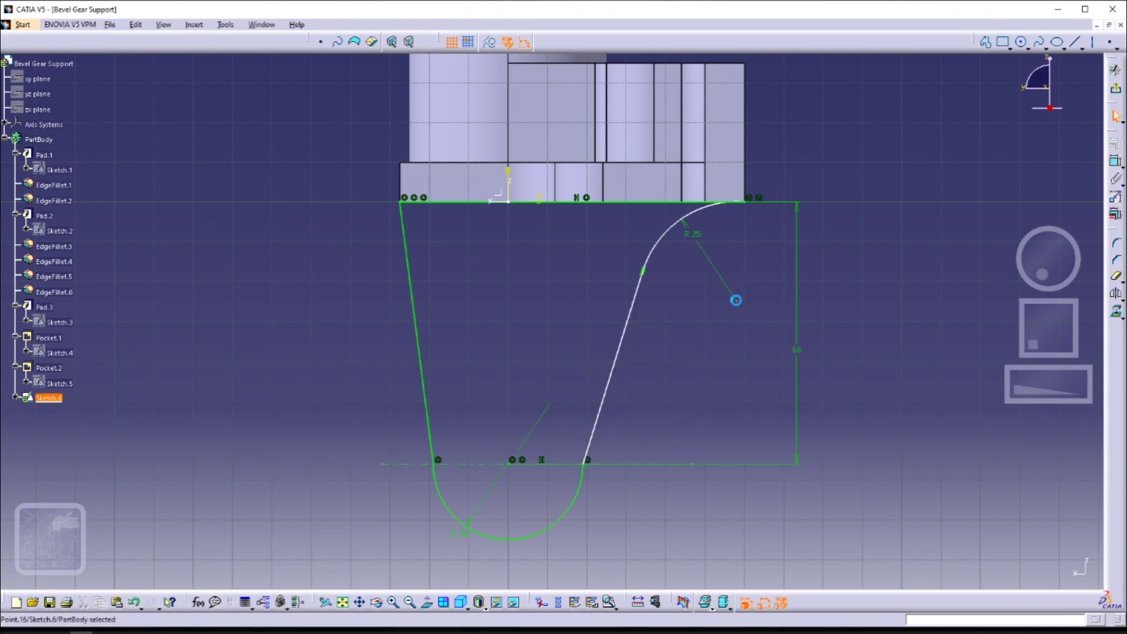
ctrl+click(744, 137)
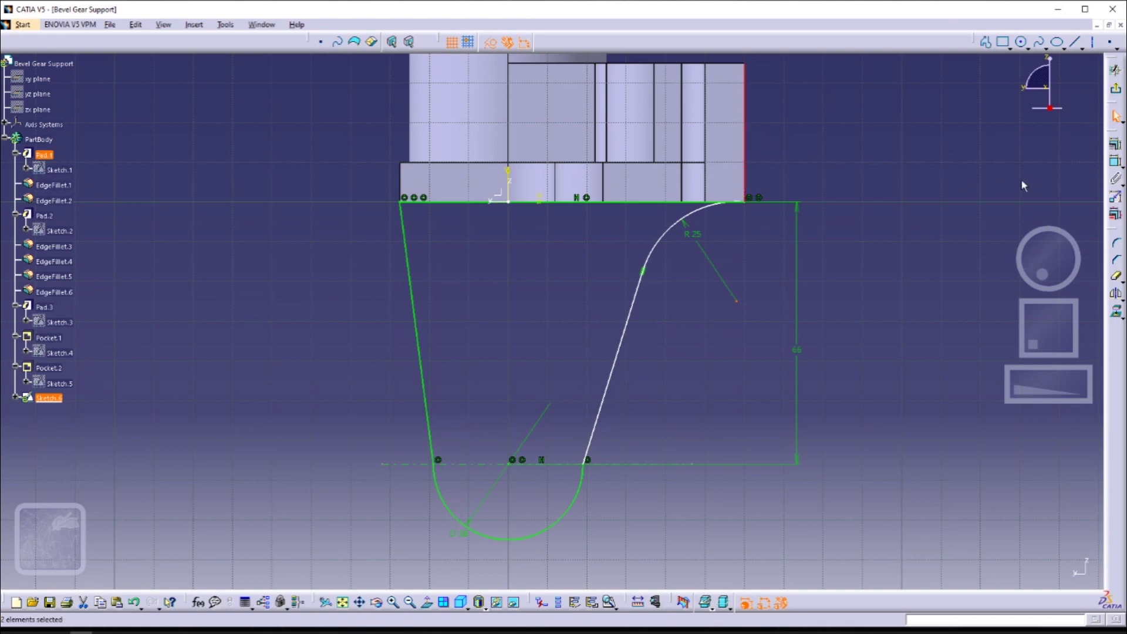
click(1114, 161)
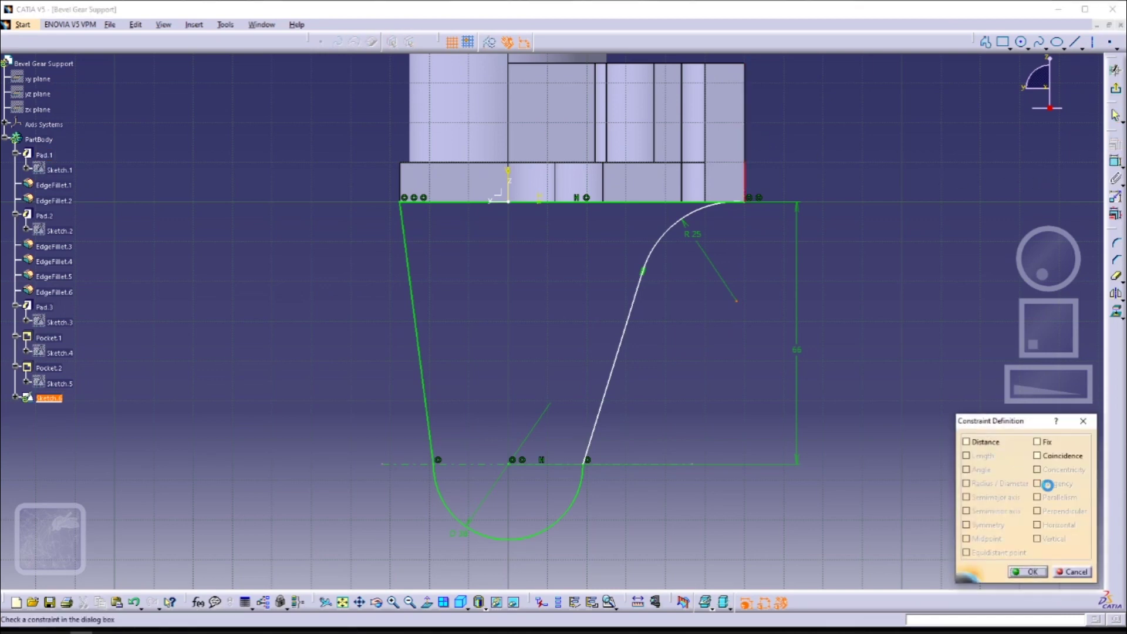
click(1059, 456)
click(1027, 571)
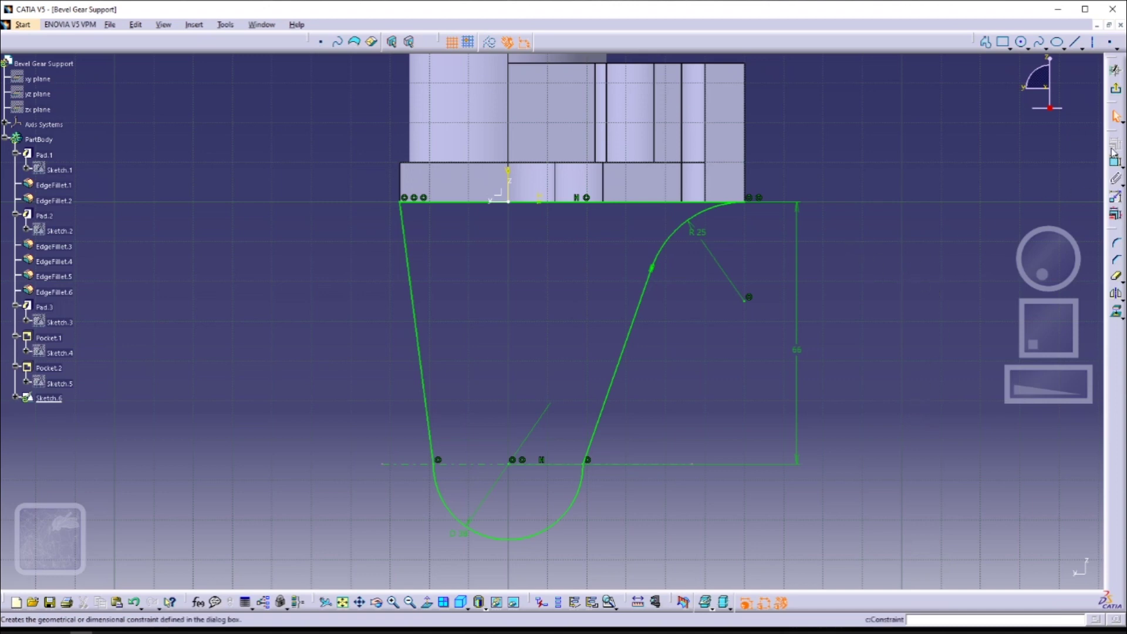
Exit the sketch and pad the arm profile across the full width of the base plate
click(1117, 94)
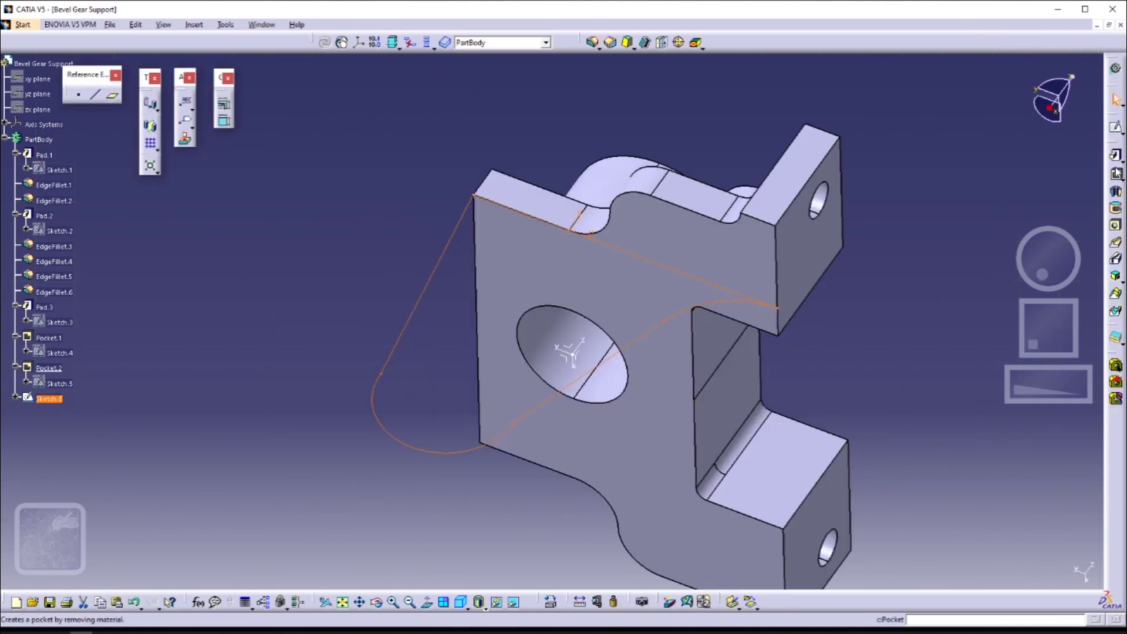
click(1114, 155)
click(548, 347)
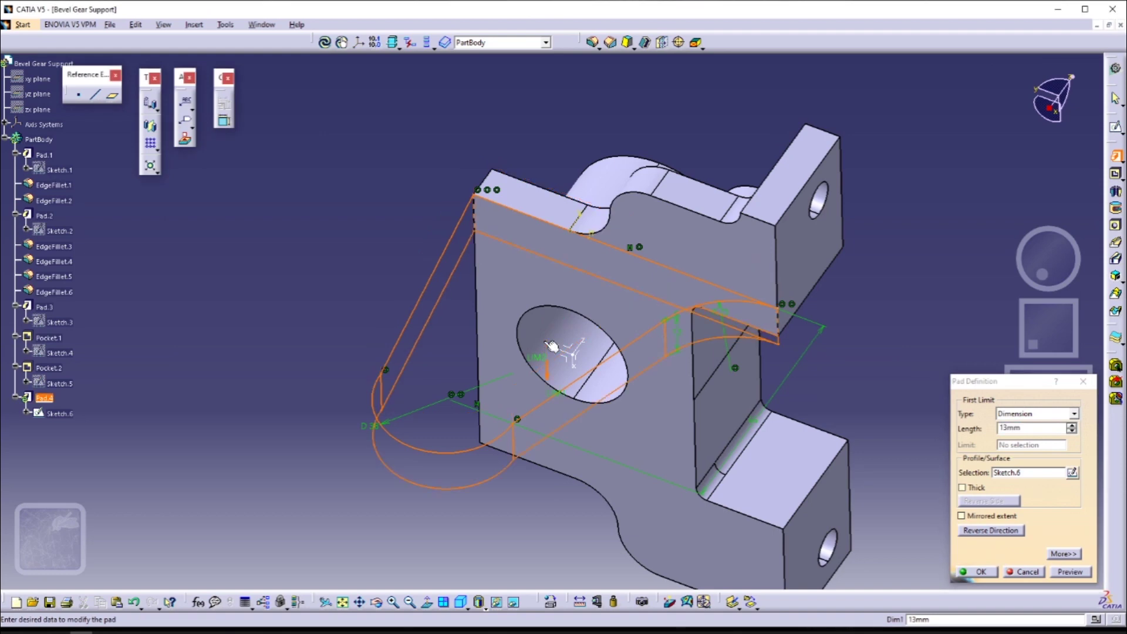
key(Return)
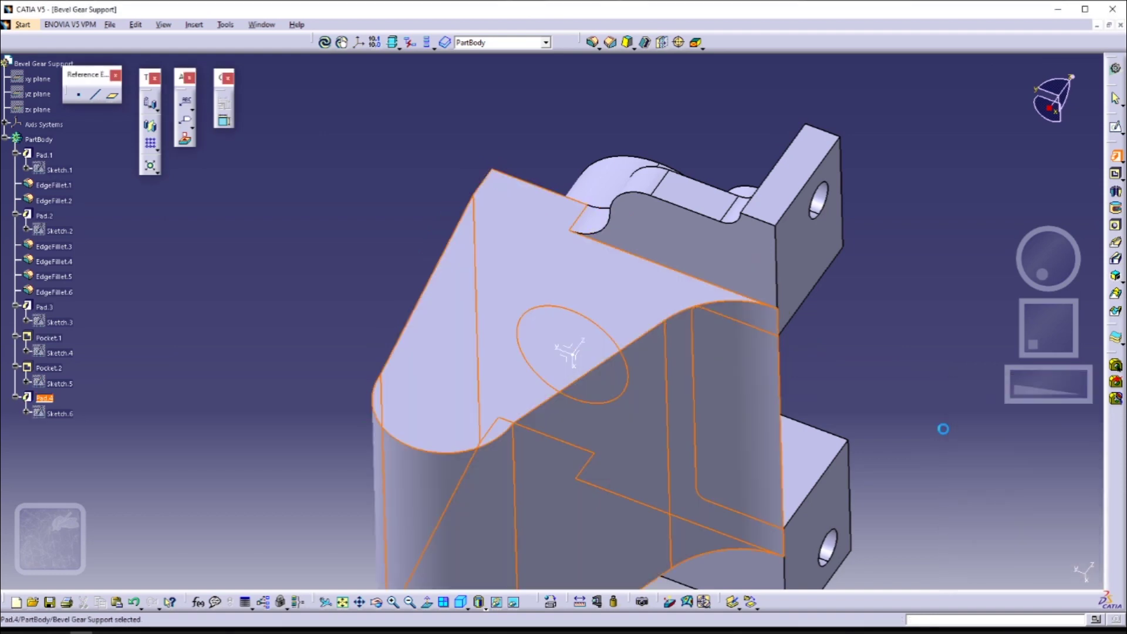
Sketch a rectangle on the arm's flat outer face, from the base plate's lower edge to below the arm's rounded end
mouse_move(906, 361)
middle_down()
mouse_move(611, 415)
mouse_move(689, 440)
mouse_move(722, 420)
middle_up()
click(407, 230)
click(1115, 126)
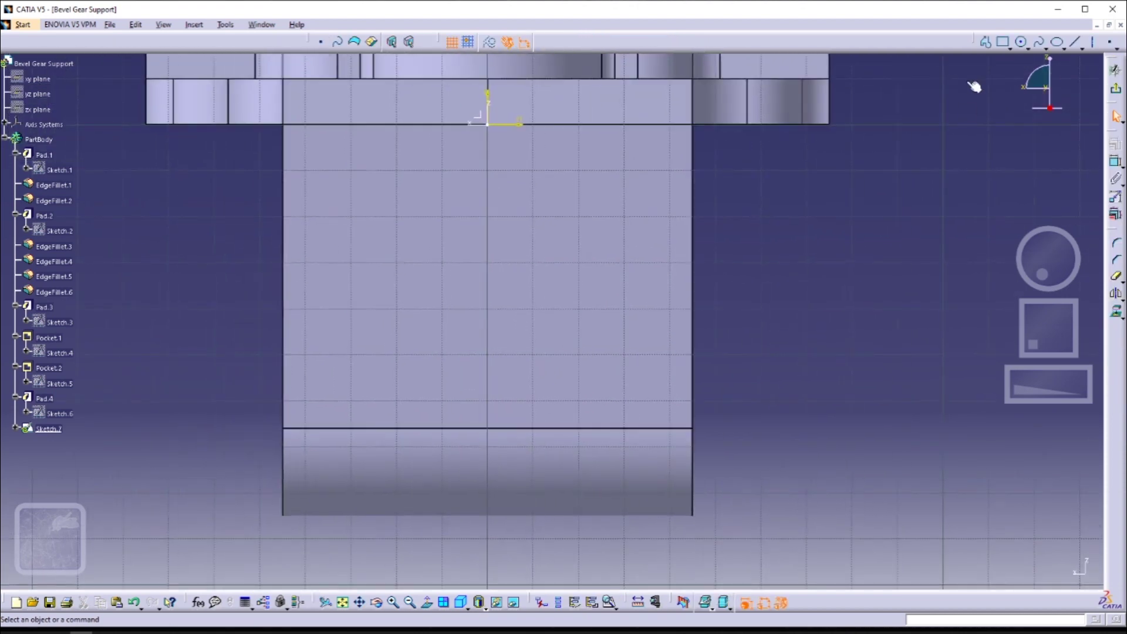
click(1003, 41)
click(336, 119)
click(623, 551)
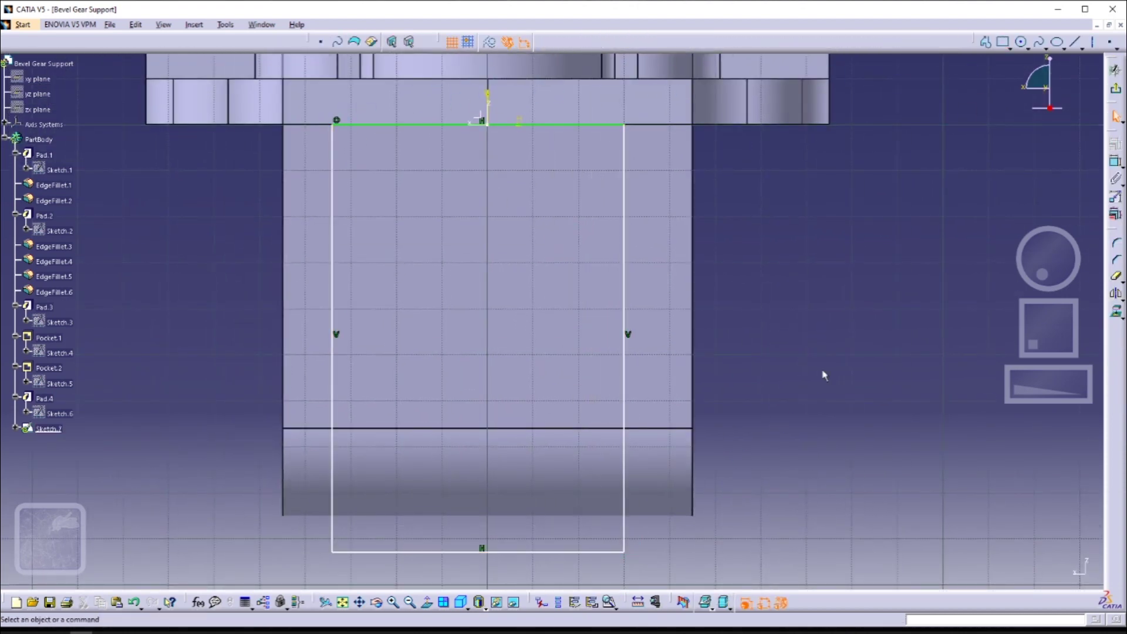
Constrain both vertical sides of the rectangle to lie 10 mm inside the arm's outer side edges
click(1113, 168)
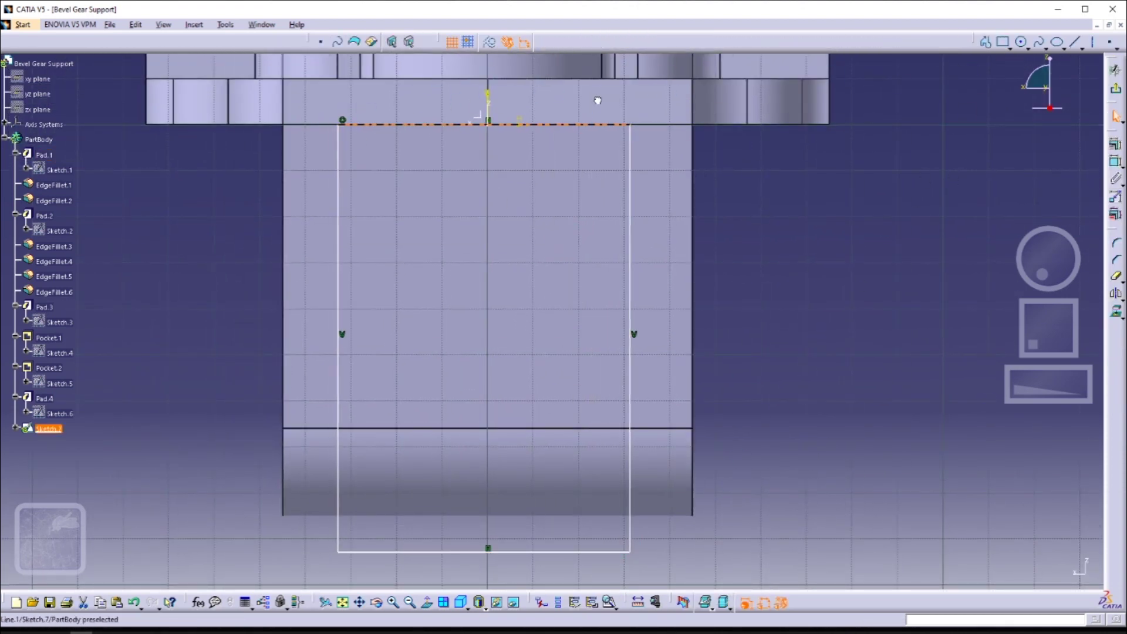
click(638, 204)
click(692, 218)
click(748, 225)
double_click(749, 224)
text(10)
key(Return)
click(346, 221)
click(283, 221)
click(250, 221)
double_click(249, 220)
text(10)
key(Return)
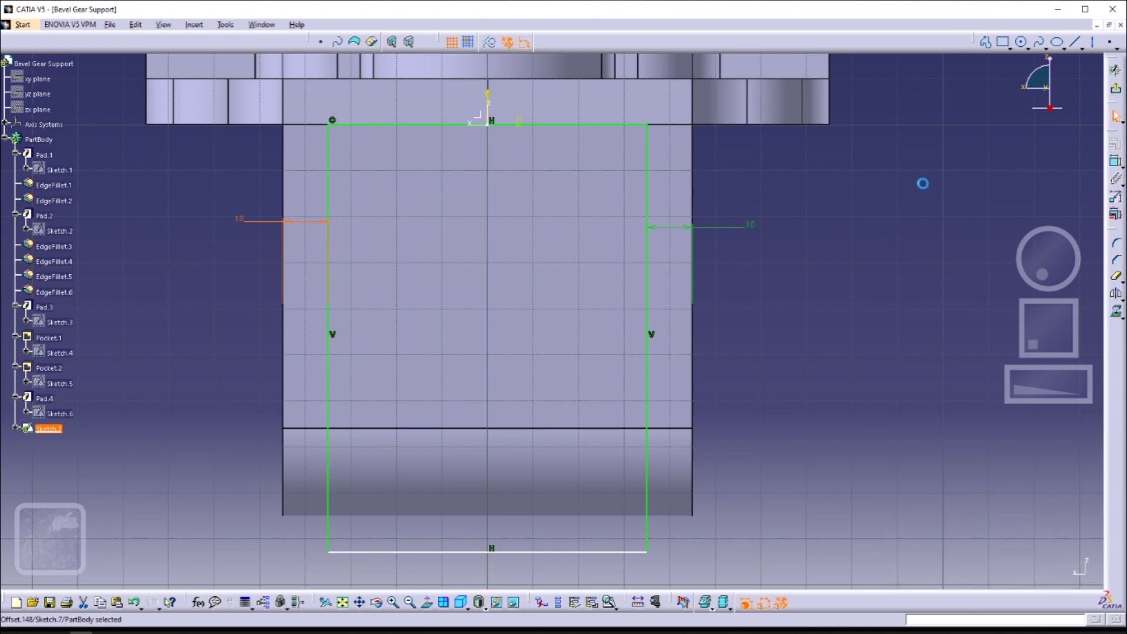
Exit the sketch and pocket the rectangle through the whole arm, leaving a separate leg on each side
click(1115, 163)
click(647, 267)
click(758, 270)
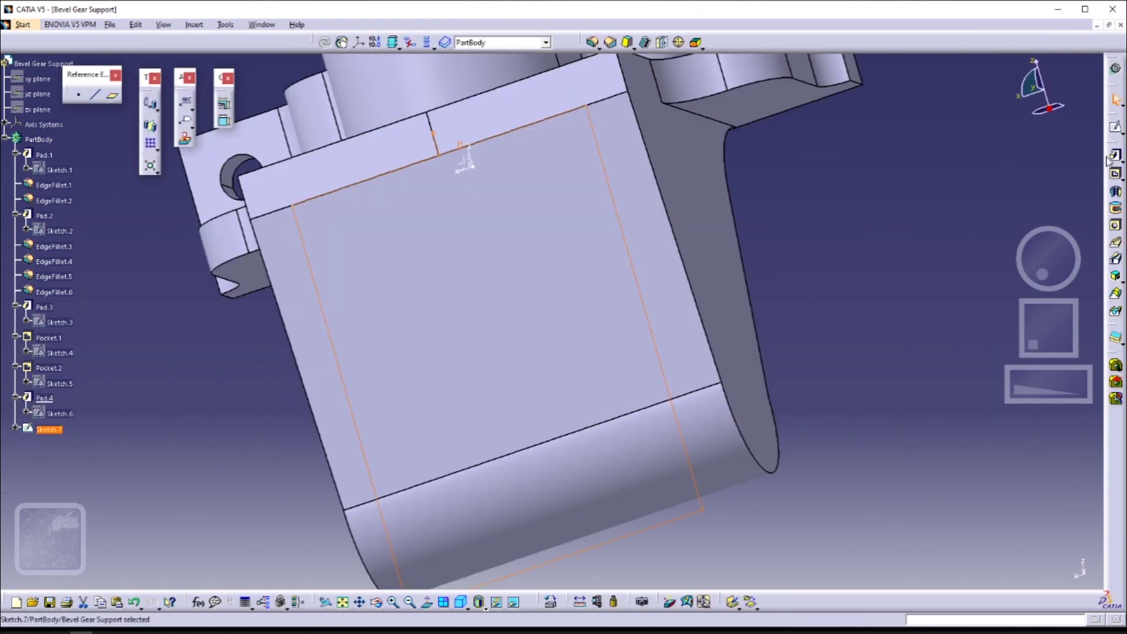
click(968, 573)
Sketch a circle on one leg's outer face, constrain it to coincide with the rounded end's arc, and exit the sketch
middle_drag(733, 281, 769, 380)
click(769, 380)
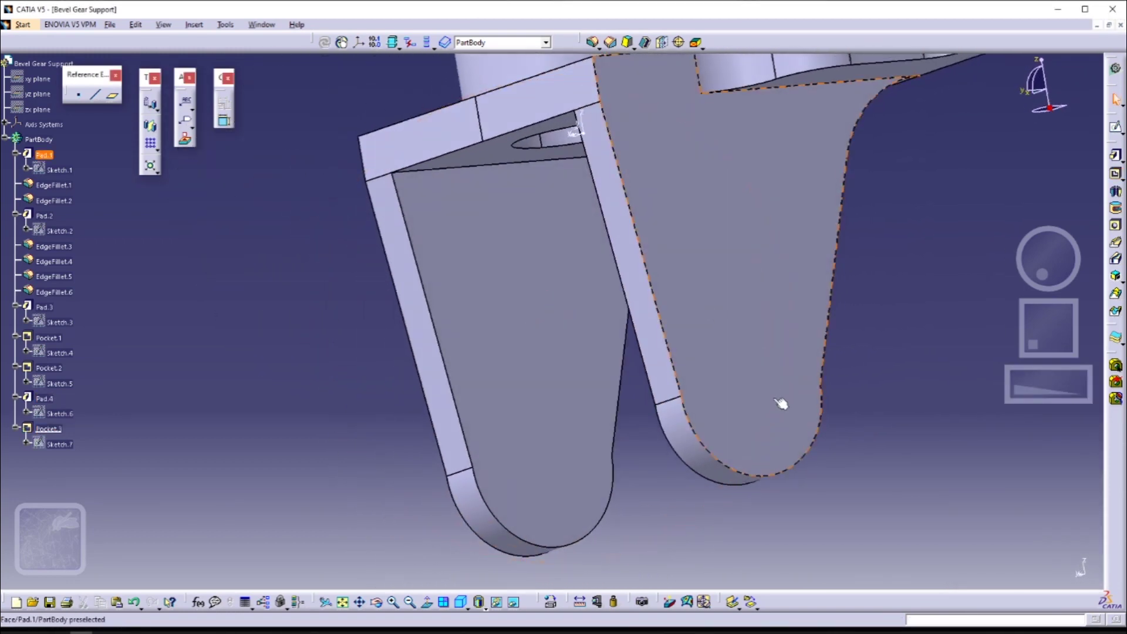
click(1115, 125)
click(1021, 42)
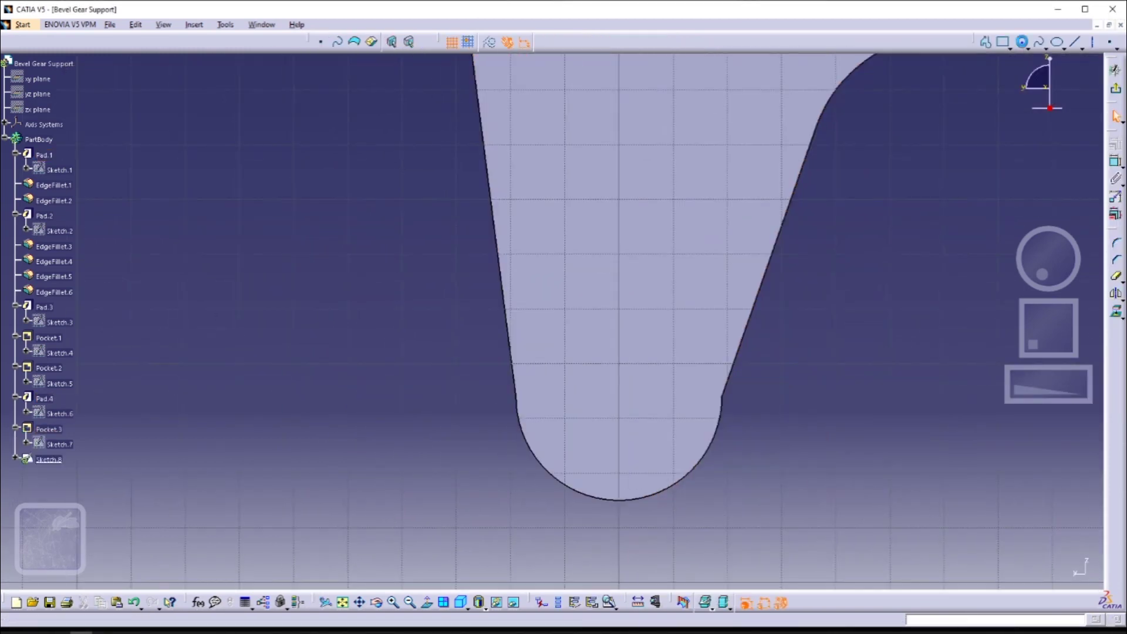
click(623, 409)
ctrl+click(712, 443)
click(1114, 144)
click(1039, 469)
click(1039, 455)
click(1027, 571)
click(1115, 91)
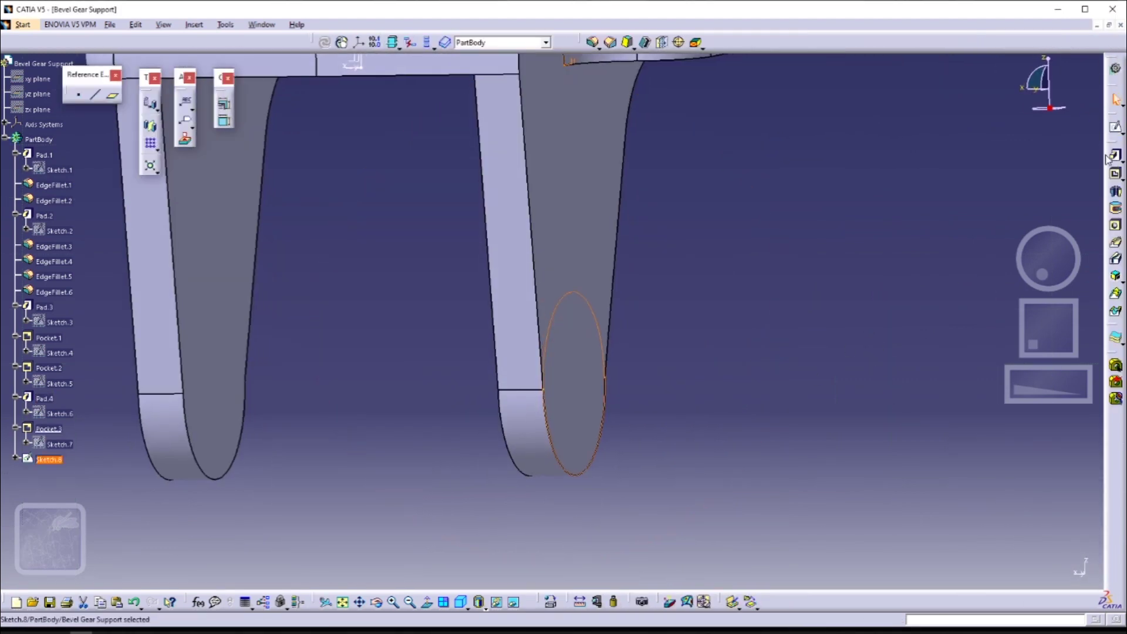
Pad the circle in both directions, with a first limit of 3 mm and a second limit of 93 mm
click(1115, 156)
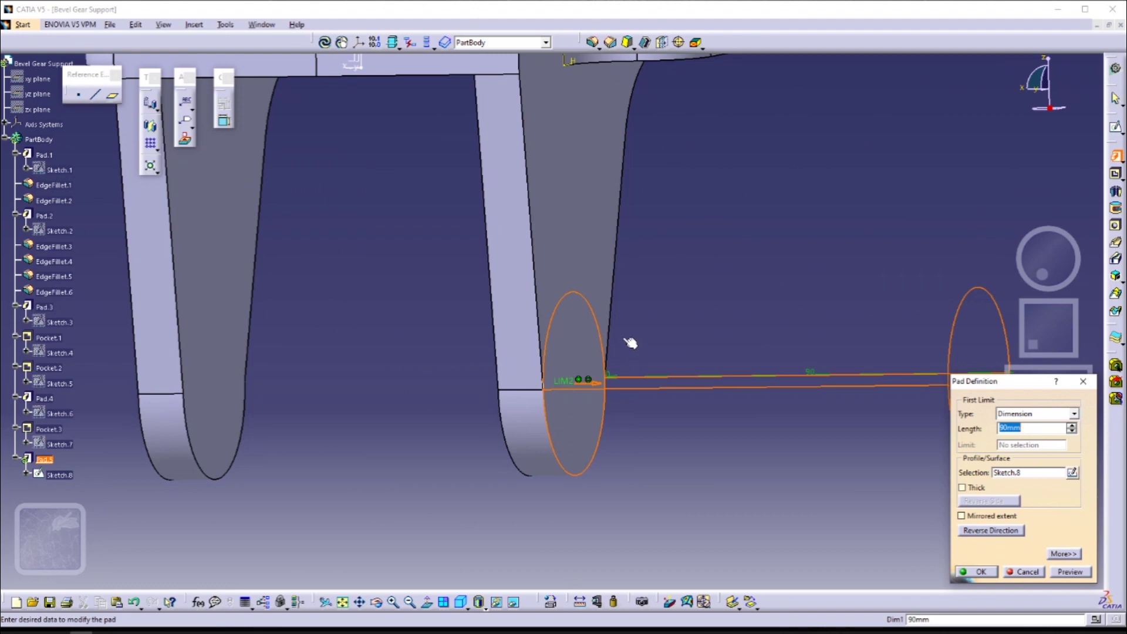
click(1063, 553)
text(3)
key(Return)
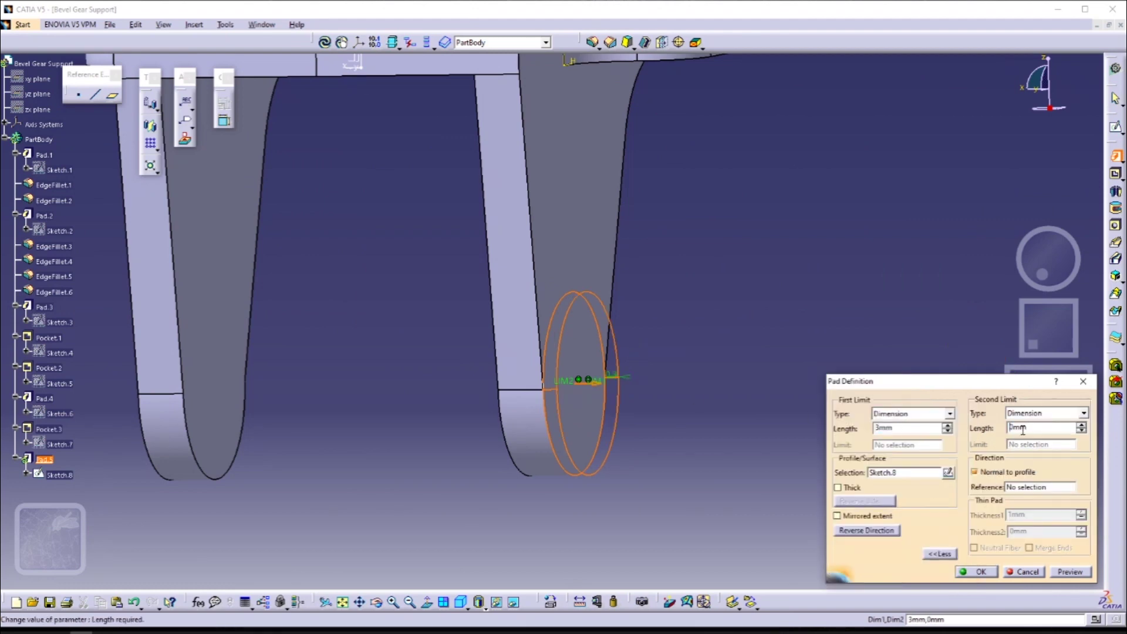
middle_drag(700, 330, 722, 370)
drag(1029, 428, 994, 433)
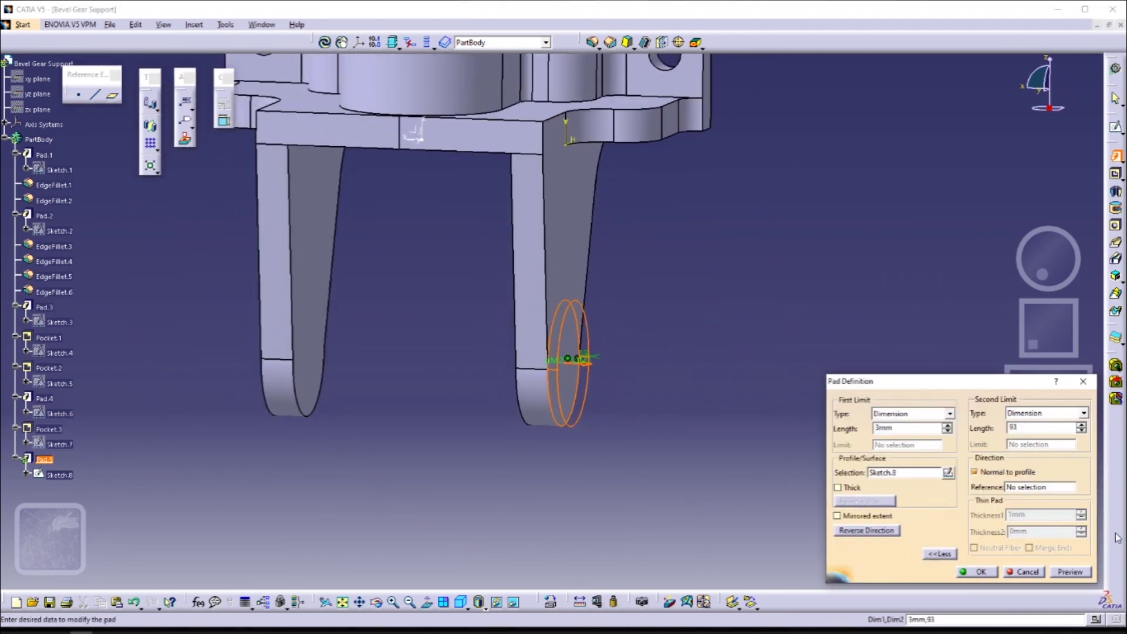
click(979, 572)
Sketch a rectangle about 56 mm high on the base plate's side face, spanning the cylinder's full height between the legs
middle_drag(721, 433, 589, 382)
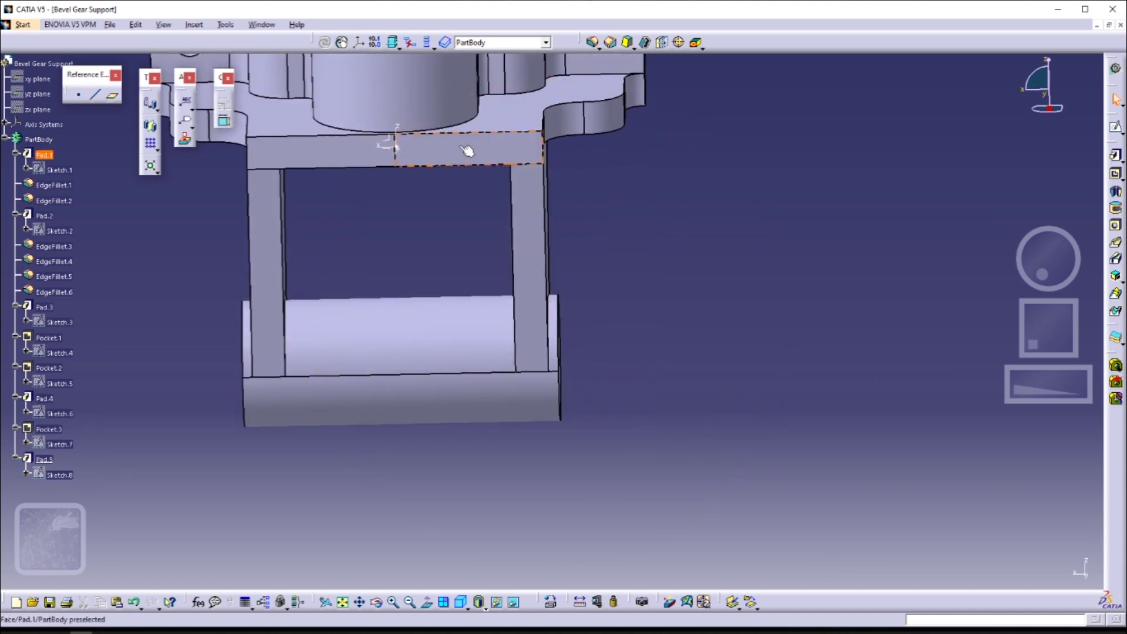
click(467, 151)
click(350, 253)
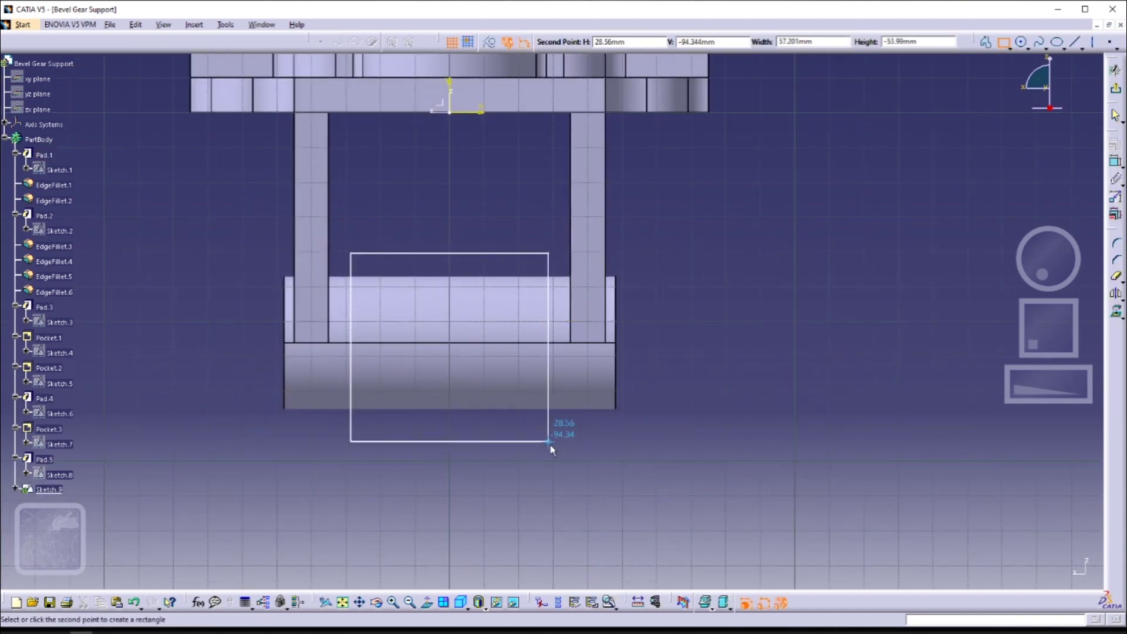
click(552, 448)
Dimension the rectangle's vertical sides from the legs' inner edges and set both offsets to 3 mm
double_click(1114, 161)
click(552, 283)
click(570, 283)
click(656, 295)
click(350, 267)
click(328, 261)
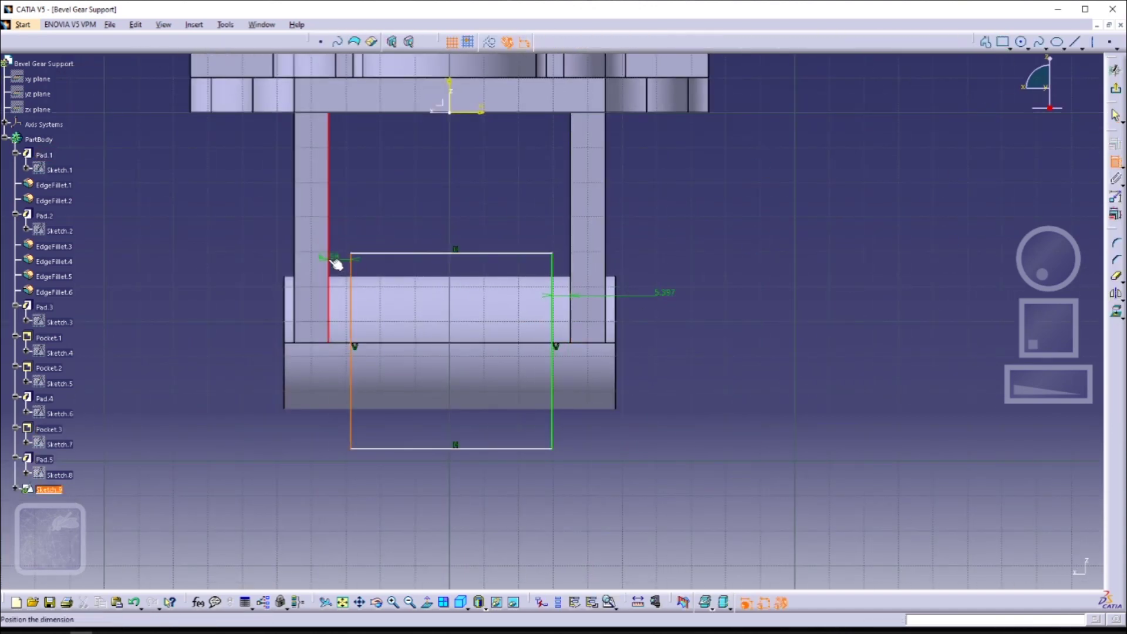
click(197, 299)
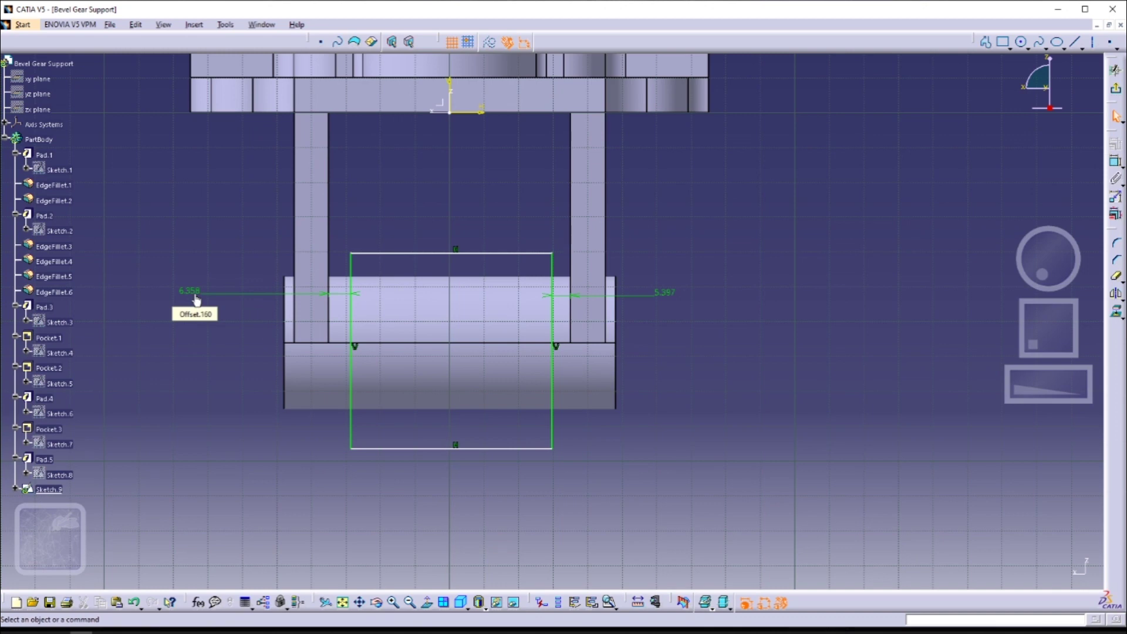
double_click(188, 290)
text(3)
key(Return)
double_click(667, 294)
text(3)
key(Return)
Dimension the rectangle's height and the distance from its top line to the base plate's lower edge
click(1114, 161)
click(560, 328)
click(723, 358)
click(1114, 161)
click(527, 253)
click(483, 112)
click(700, 183)
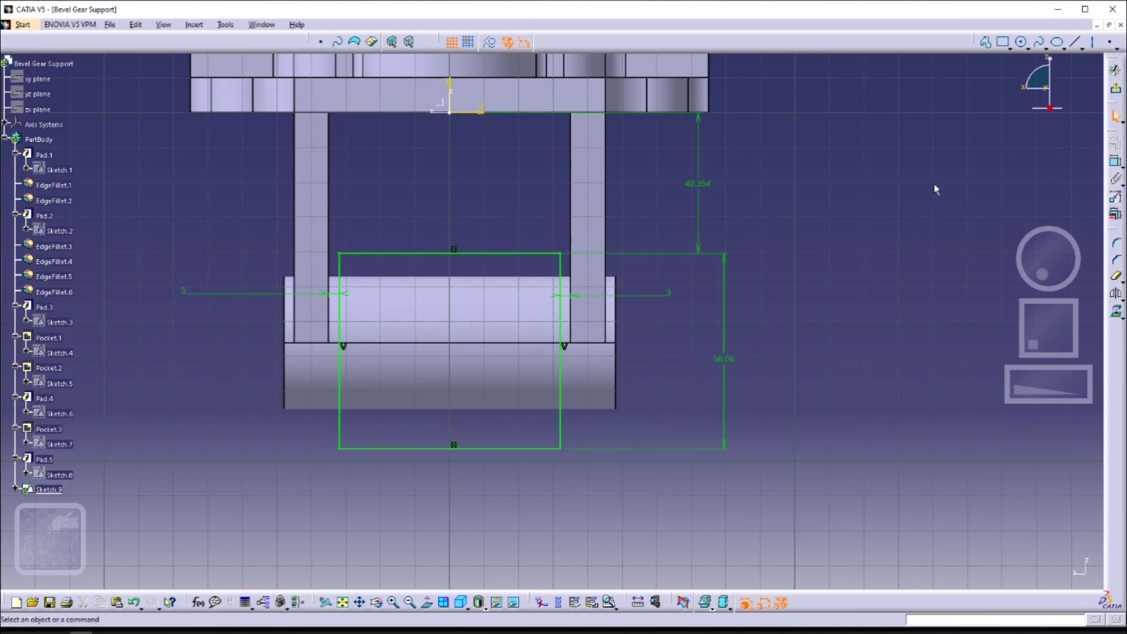
Exit the sketch and pocket the rectangle up to last, removing the cylinder's middle portion between the legs
click(1114, 89)
middle_drag(722, 328, 599, 250)
click(1115, 174)
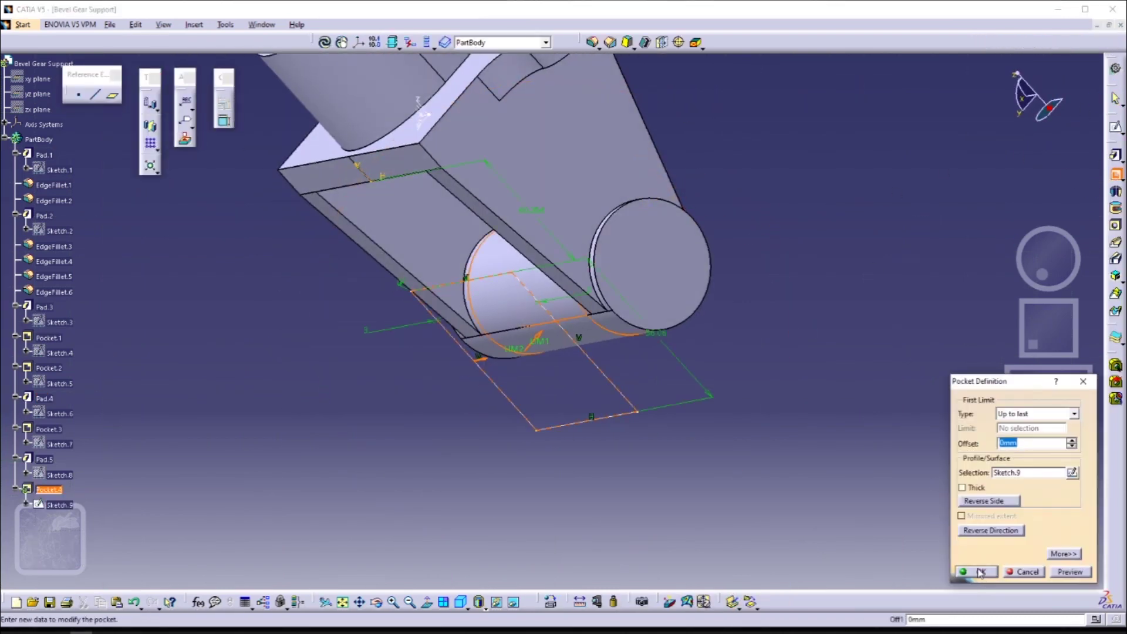
click(975, 572)
Sketch a smaller circle on the boss's outer face and make it concentric with the boss's circular edge
middle_drag(733, 319, 674, 282)
click(674, 281)
click(1114, 127)
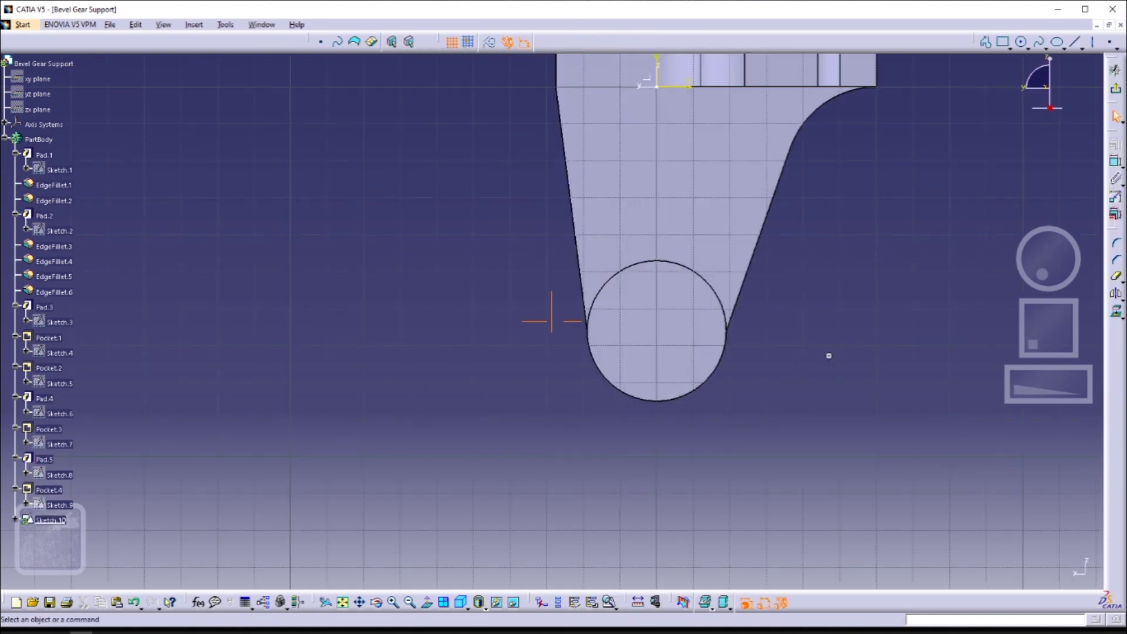
middle_drag(838, 359, 753, 316)
click(1021, 42)
click(575, 342)
click(617, 365)
ctrl+click(650, 397)
click(1115, 144)
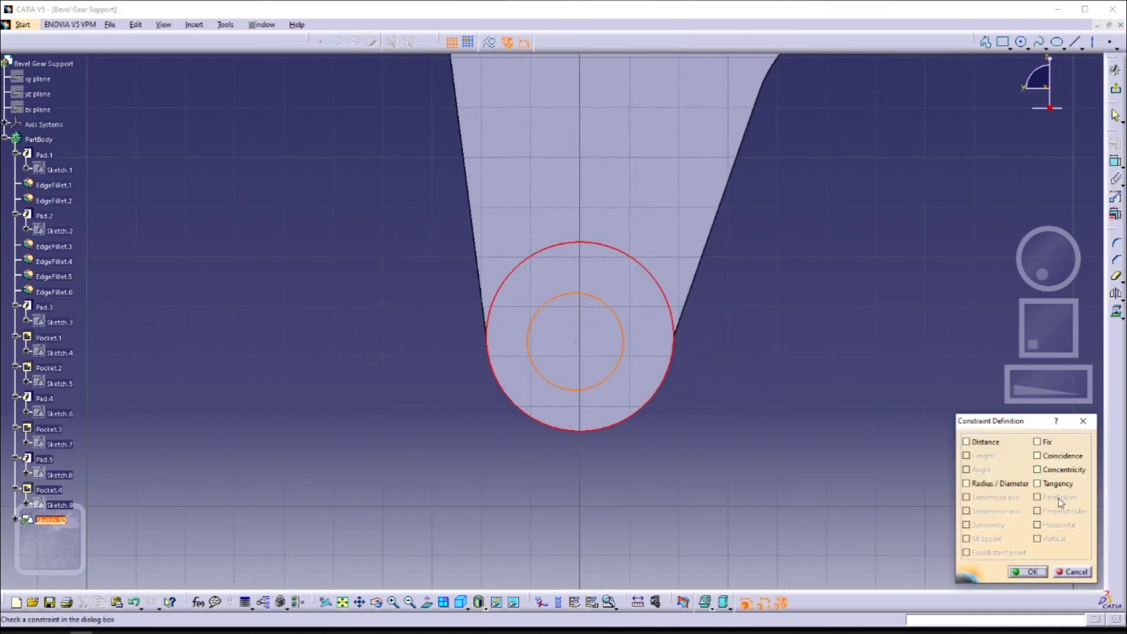
click(1066, 470)
click(1034, 571)
Dimension the concentric circle's diameter and set it smaller than the boss diameter
click(1114, 163)
click(673, 333)
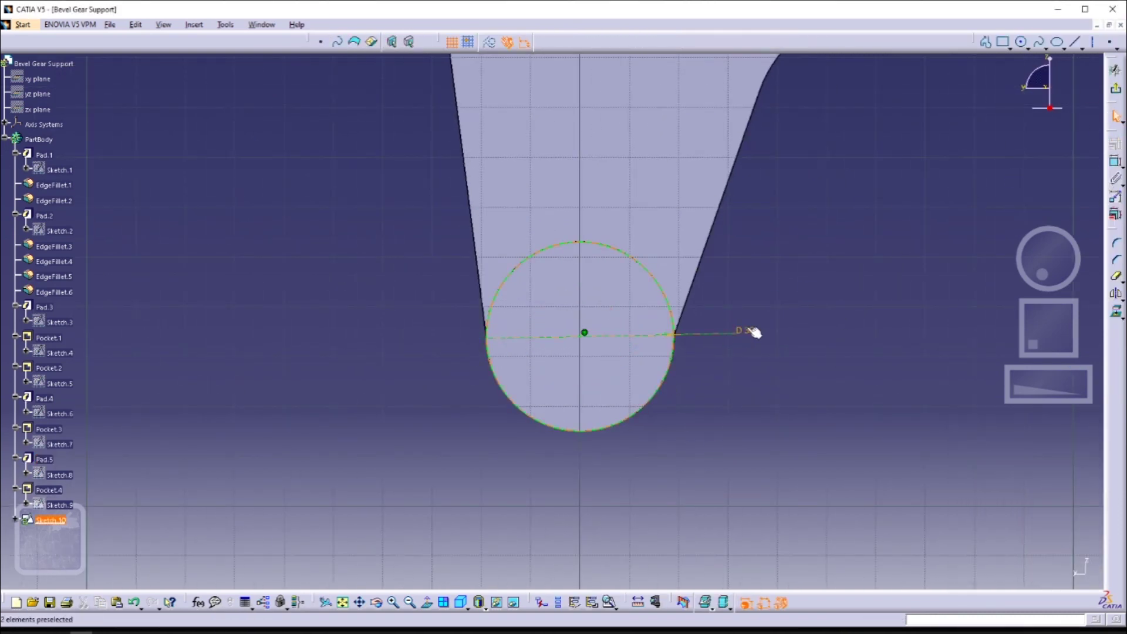
double_click(751, 333)
key(Return)
Exit the sketch and pocket the circle through the bosses on both legs
click(1115, 88)
click(1114, 172)
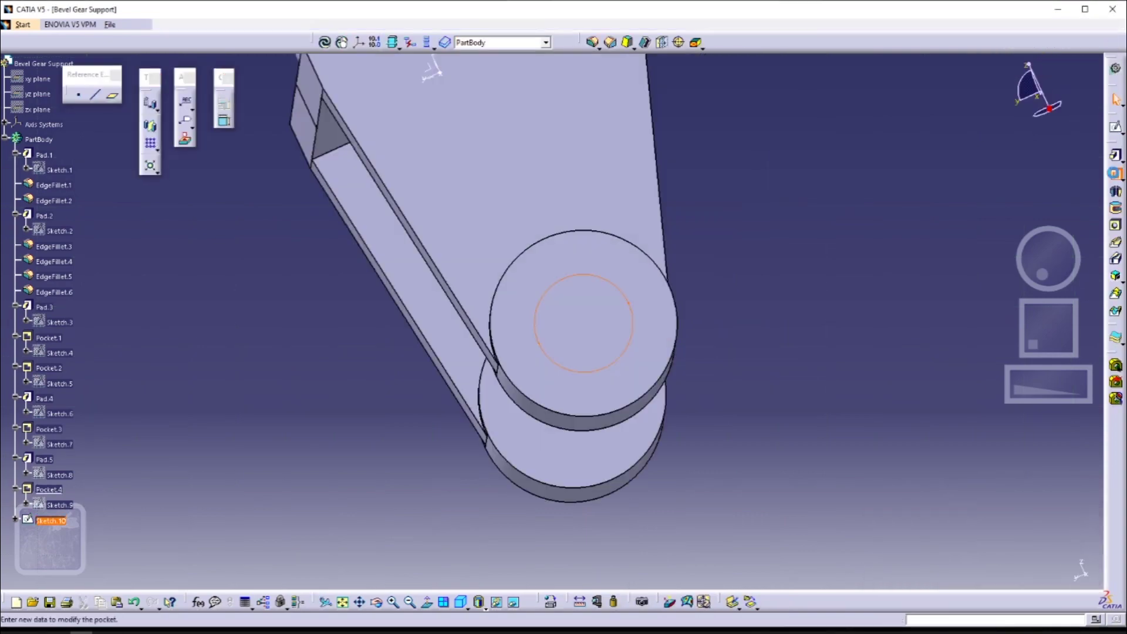
click(979, 572)
mouse_move(822, 375)
middle_down()
mouse_move(761, 322)
mouse_move(745, 363)
middle_up()
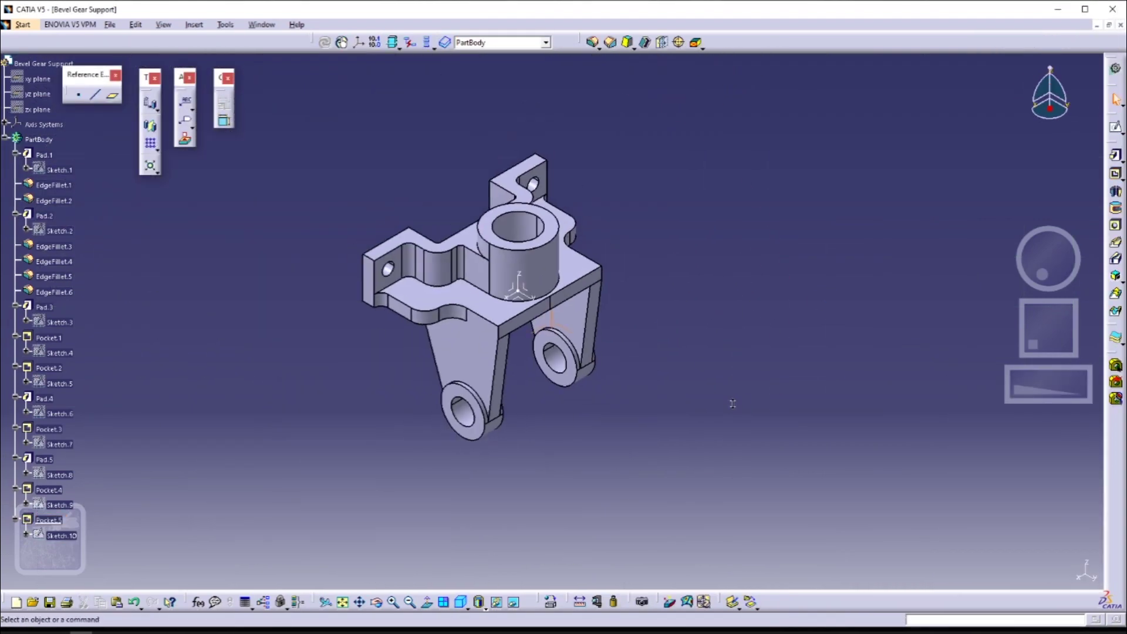